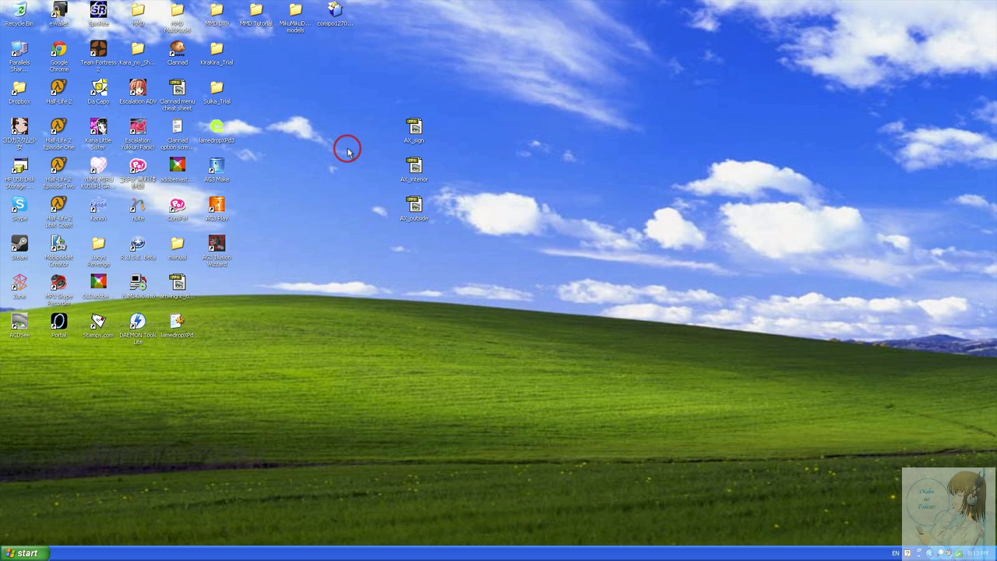
# Open ComiPo! and create a new Four panel comic (Full size) using the first two-column page template
pyautogui.click(178, 209)
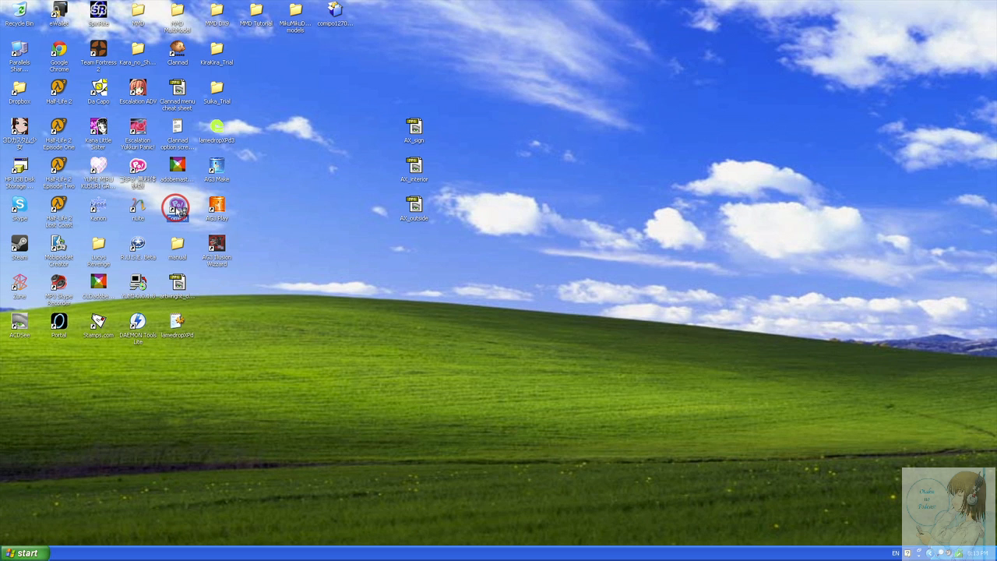
pyautogui.doubleClick(178, 208)
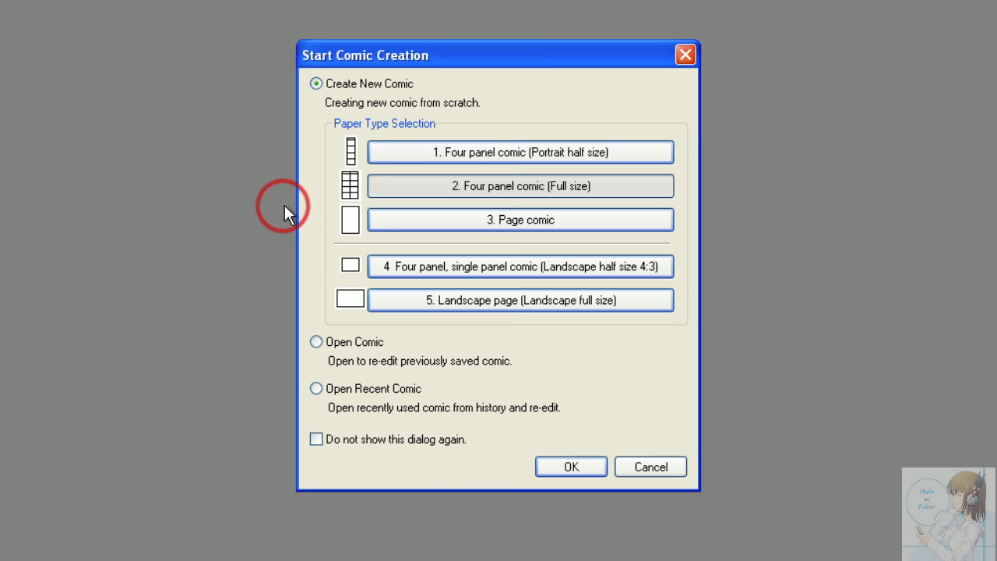
pyautogui.click(408, 195)
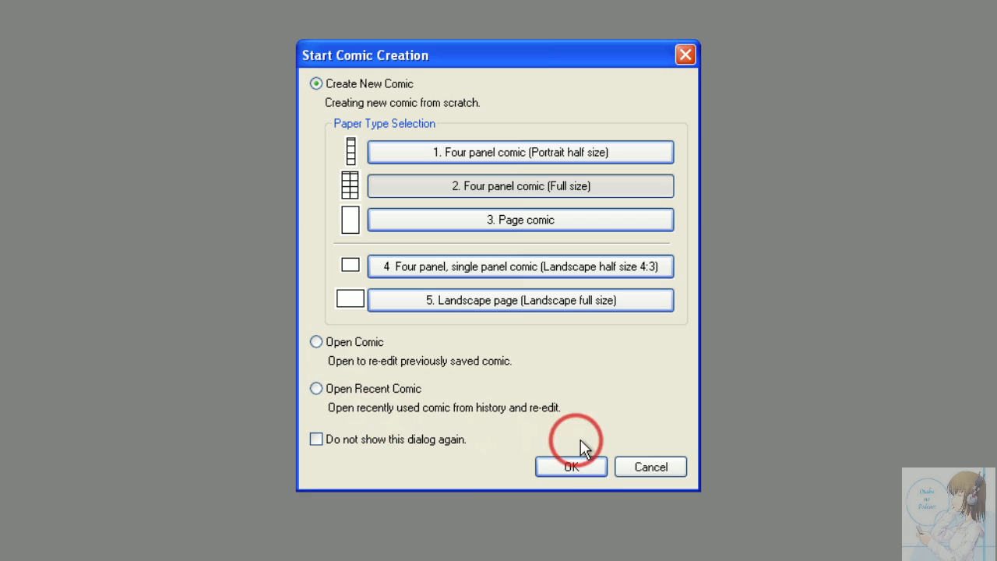
pyautogui.click(575, 472)
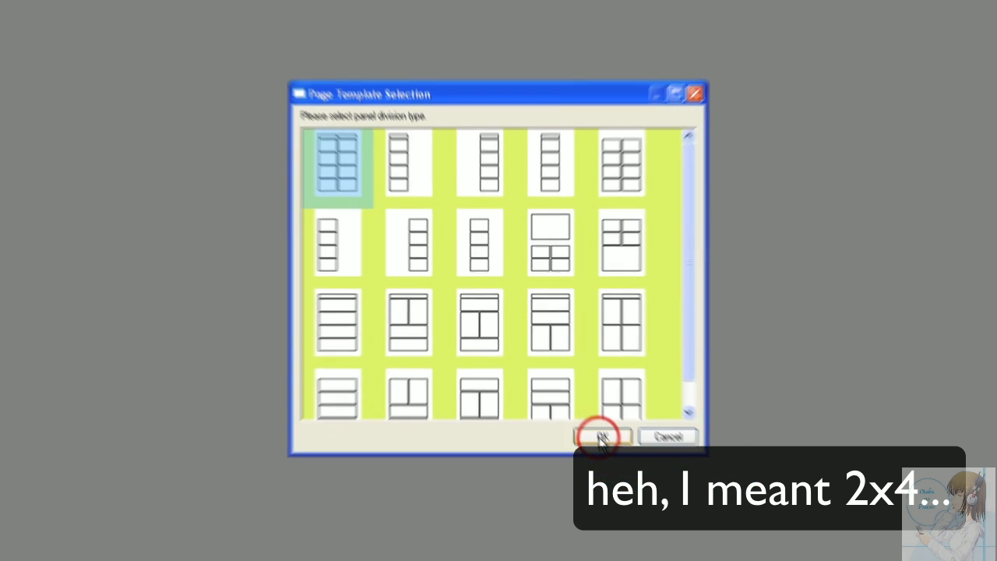
pyautogui.click(604, 471)
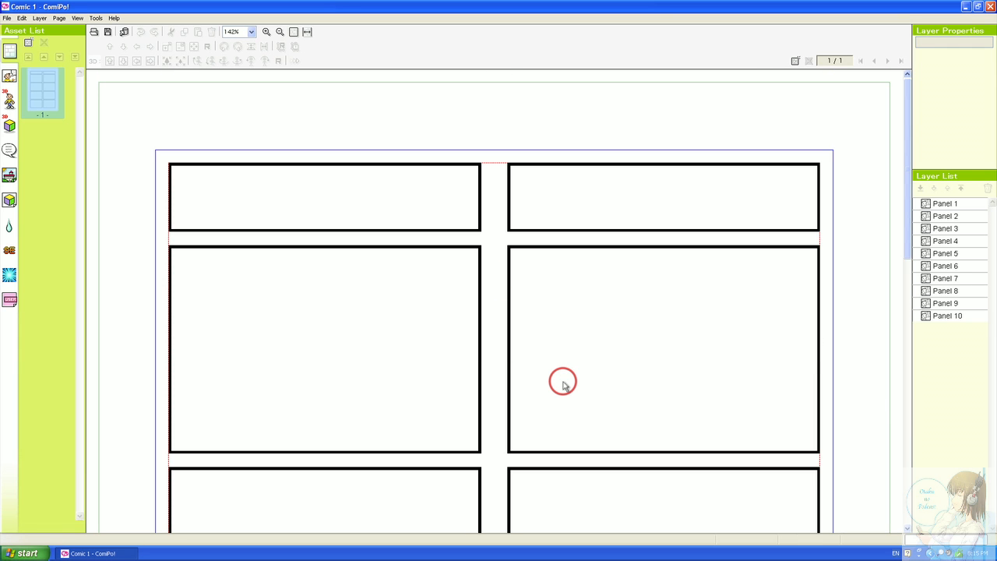
pyautogui.scroll(-2, 563, 383)
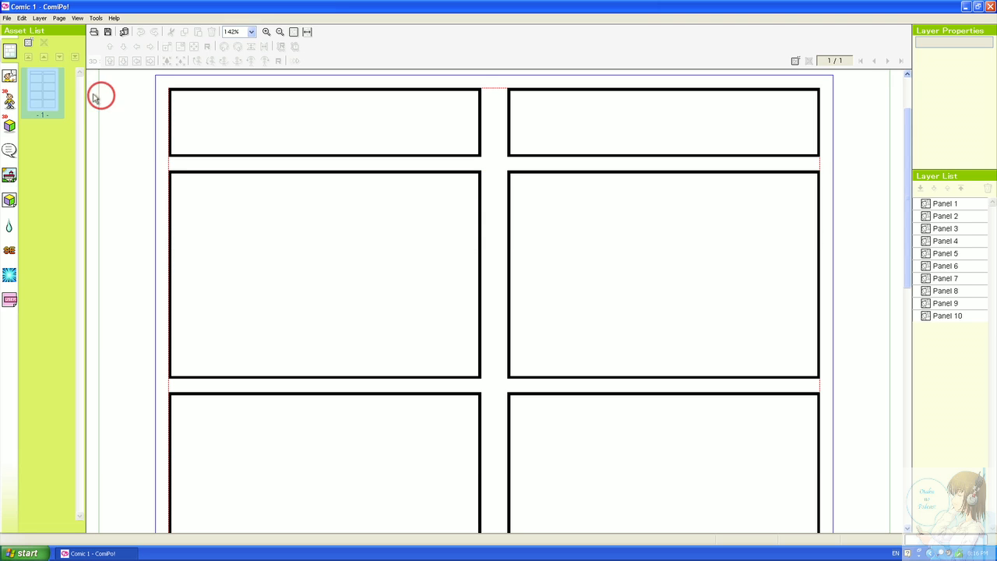
# Place the orange-haired preset girl 01.Comipo in Panel 2 and position her inside the panel's left half
pyautogui.click(10, 101)
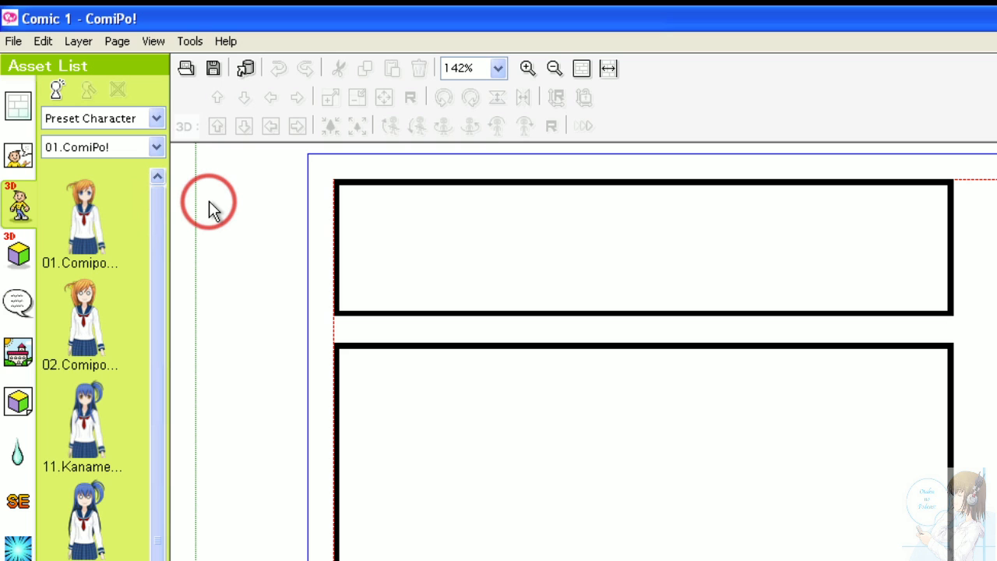
pyautogui.moveTo(129, 205); pyautogui.dragTo(460, 479)
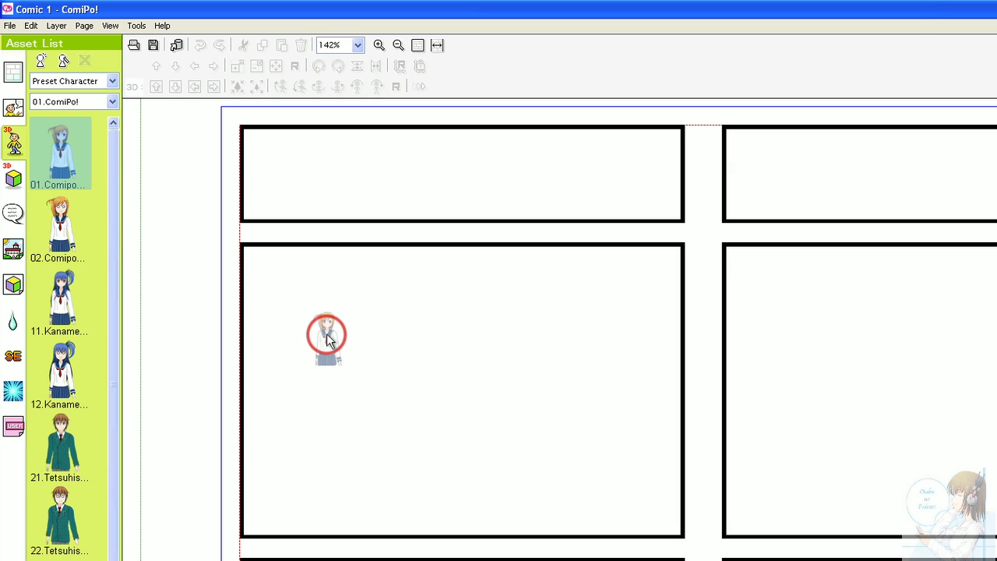
pyautogui.moveTo(327, 334); pyautogui.dragTo(344, 453)
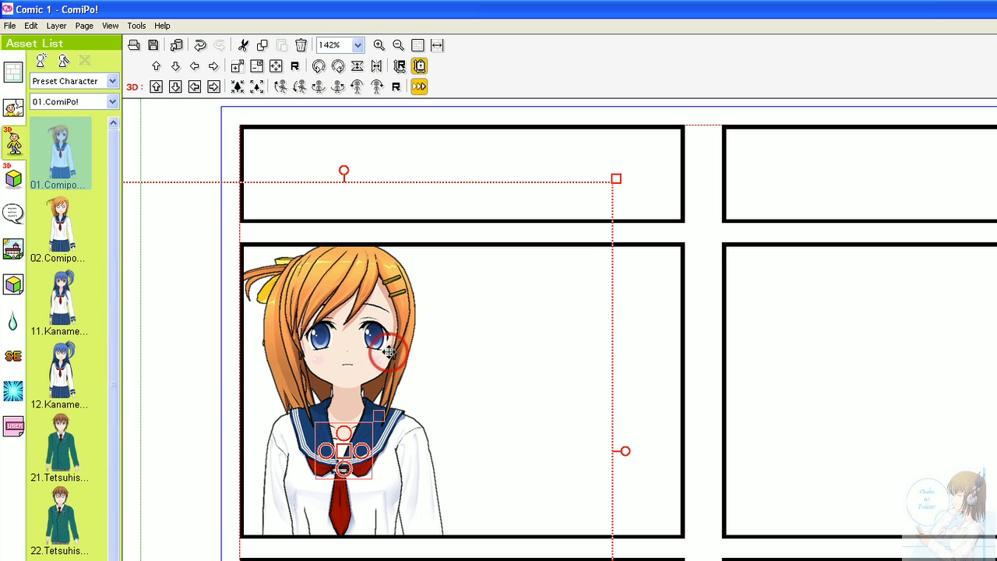
pyautogui.moveTo(400, 356); pyautogui.dragTo(406, 372)
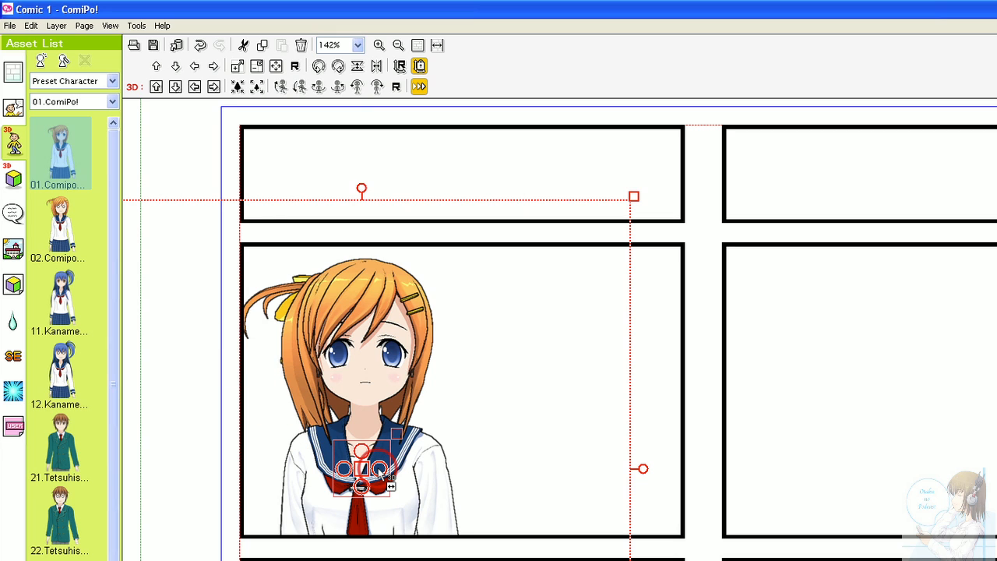
# Turn the girl sideways to face right, scale her down to about 329 x 329, and tilt her about -0.78 degrees
pyautogui.moveTo(378, 469); pyautogui.dragTo(419, 468)
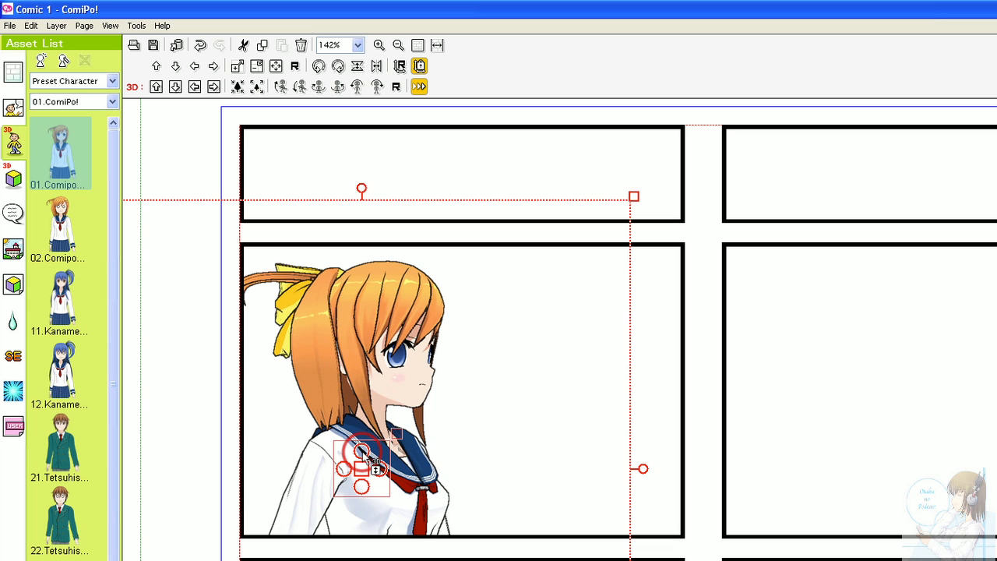
pyautogui.moveTo(364, 452); pyautogui.dragTo(331, 417)
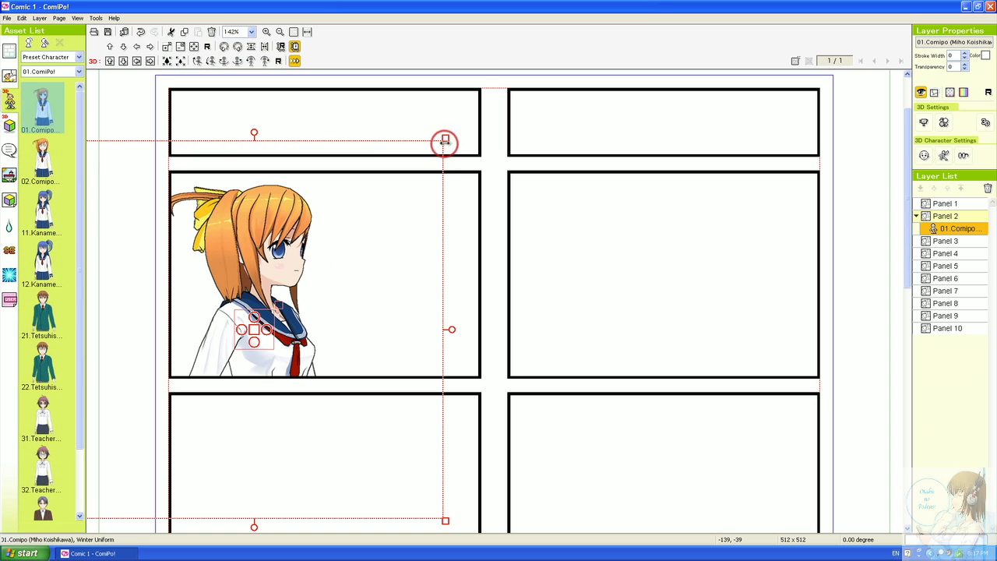
pyautogui.moveTo(445, 138); pyautogui.dragTo(257, 263)
pyautogui.moveTo(316, 230); pyautogui.dragTo(377, 173)
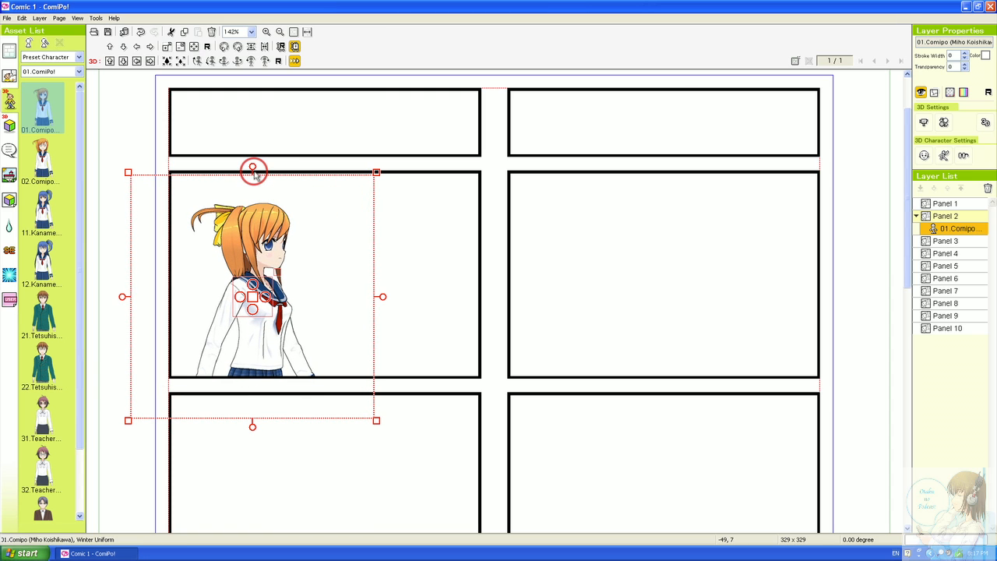
pyautogui.moveTo(252, 167); pyautogui.dragTo(257, 195)
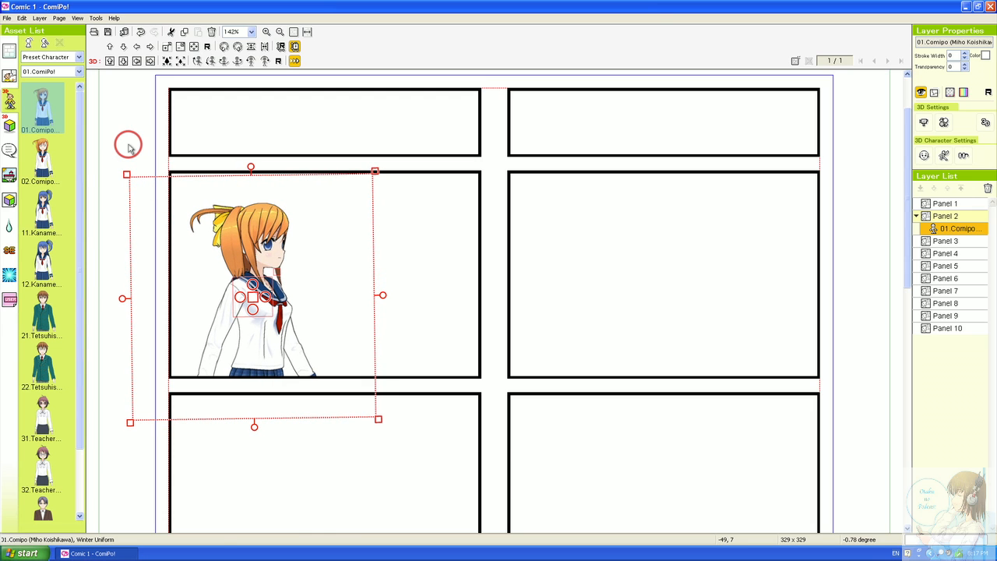
pyautogui.click(88, 179)
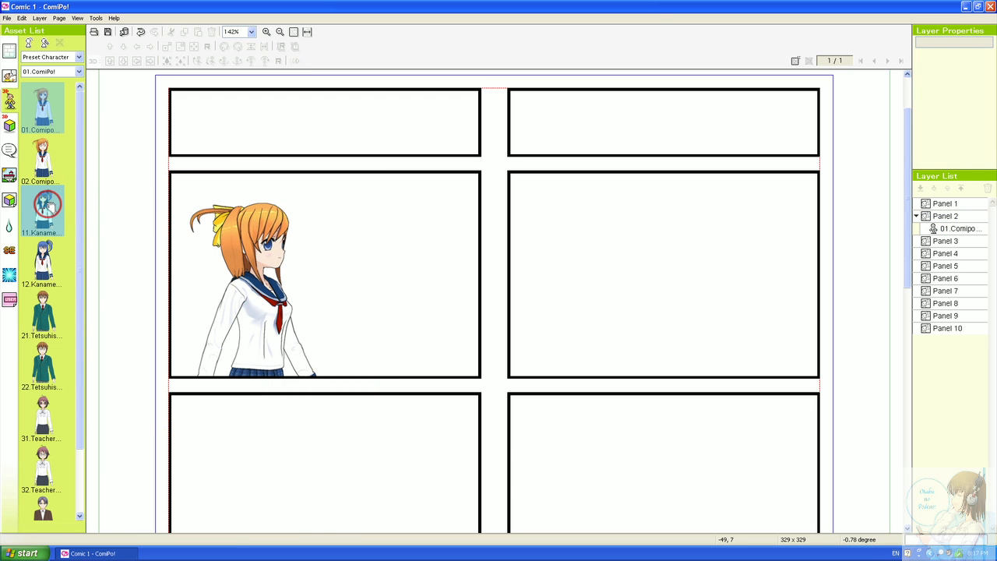
# Add the brown-haired preset boy in the green uniform to Panel 2, facing the girl, scaled to about 459 x 459
pyautogui.moveTo(39, 311); pyautogui.dragTo(402, 323)
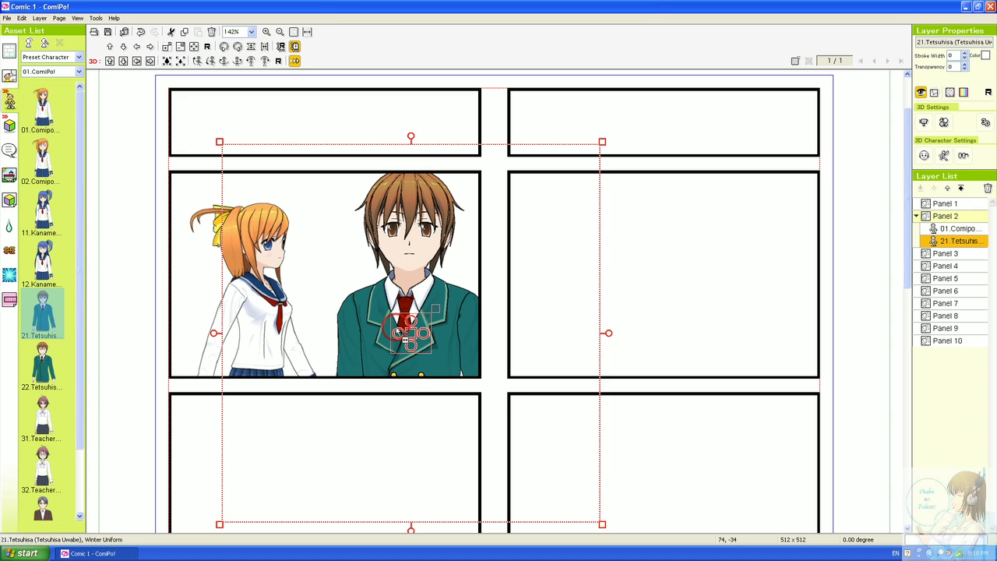
pyautogui.moveTo(373, 333); pyautogui.dragTo(440, 360)
pyautogui.moveTo(430, 240); pyautogui.dragTo(445, 205)
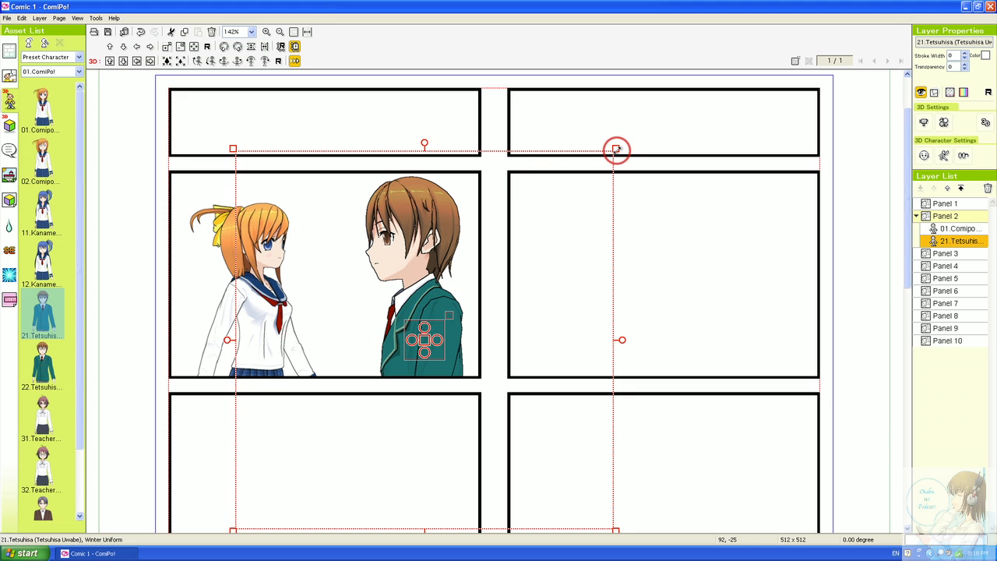
pyautogui.moveTo(616, 148); pyautogui.dragTo(569, 173)
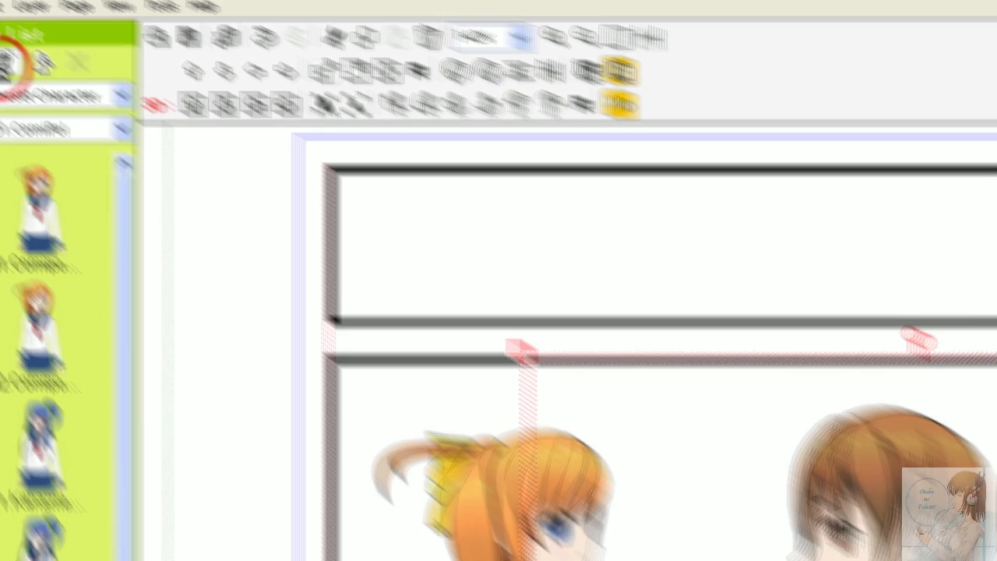
# Start a new custom character and give it the third face type with Dark_Brown eyes
pyautogui.click(9, 62)
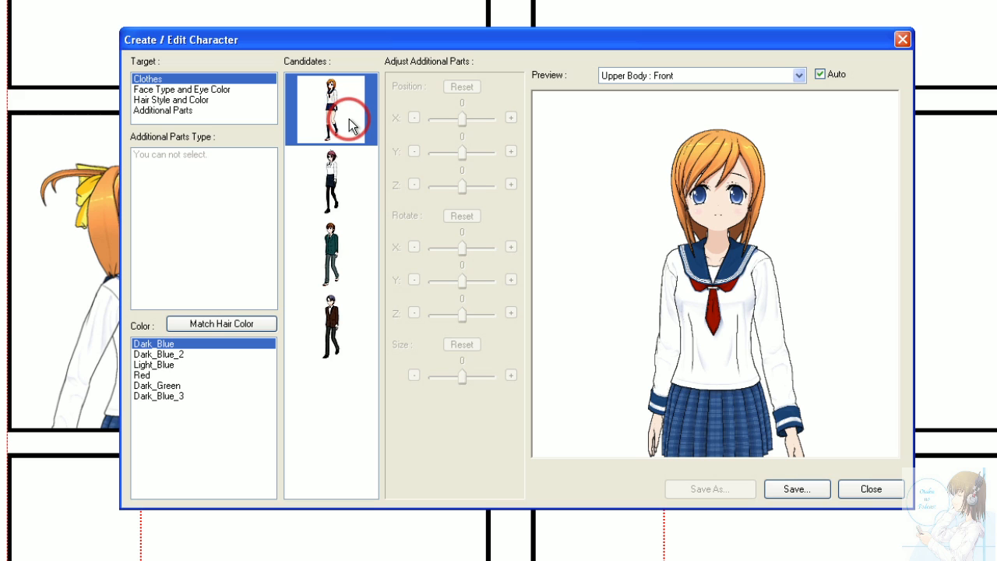
pyautogui.click(227, 90)
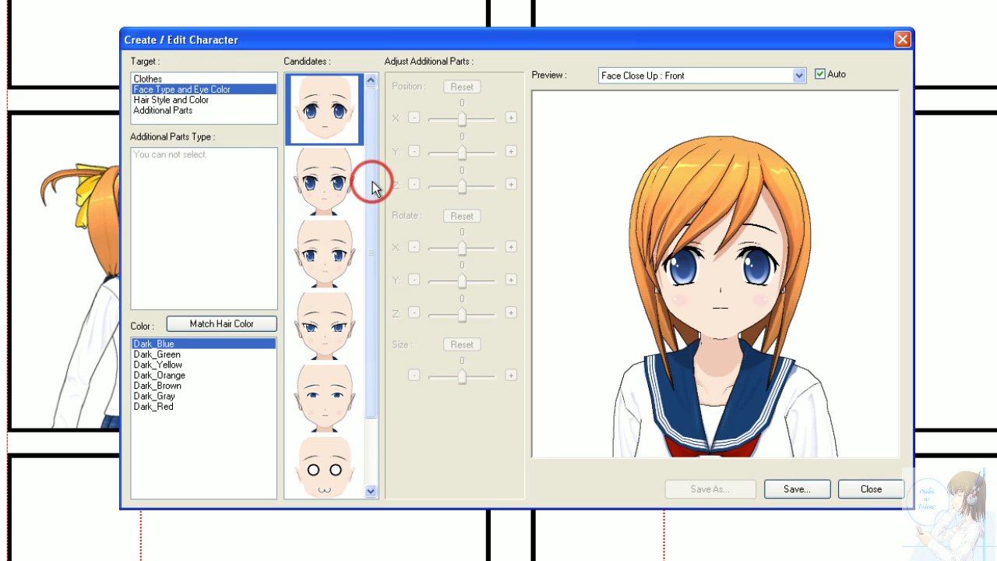
pyautogui.moveTo(370, 183); pyautogui.dragTo(370, 286)
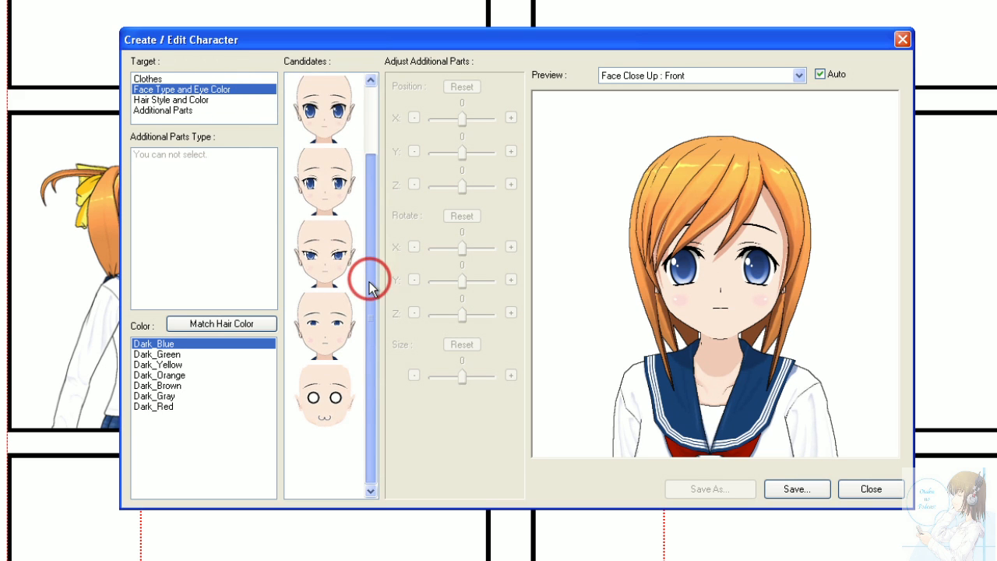
pyautogui.click(333, 399)
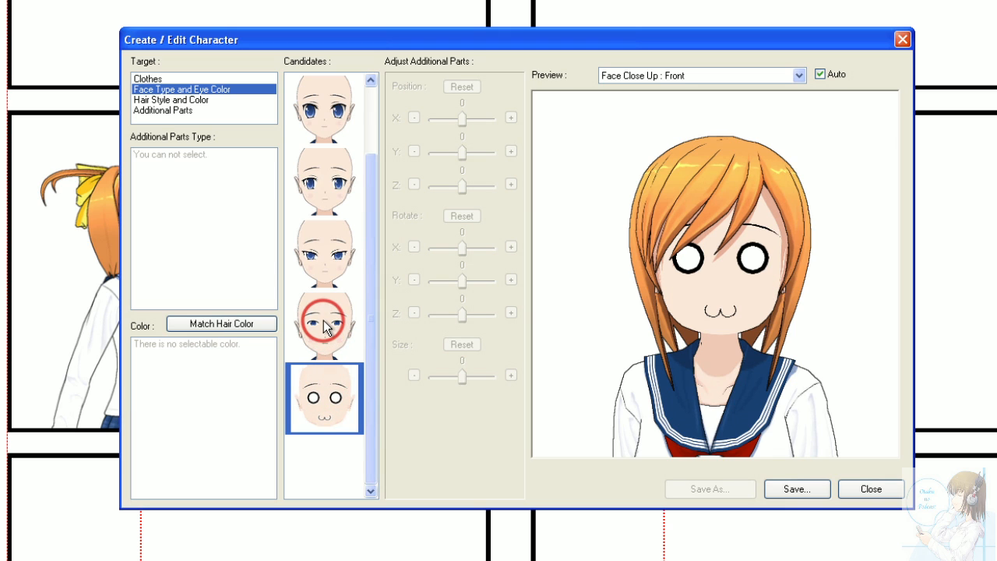
pyautogui.click(320, 187)
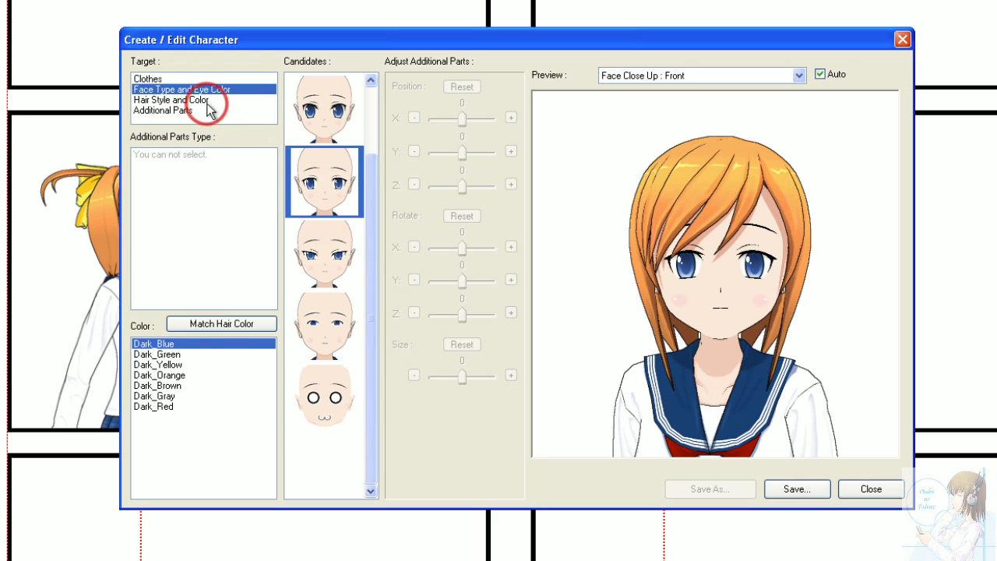
pyautogui.click(191, 387)
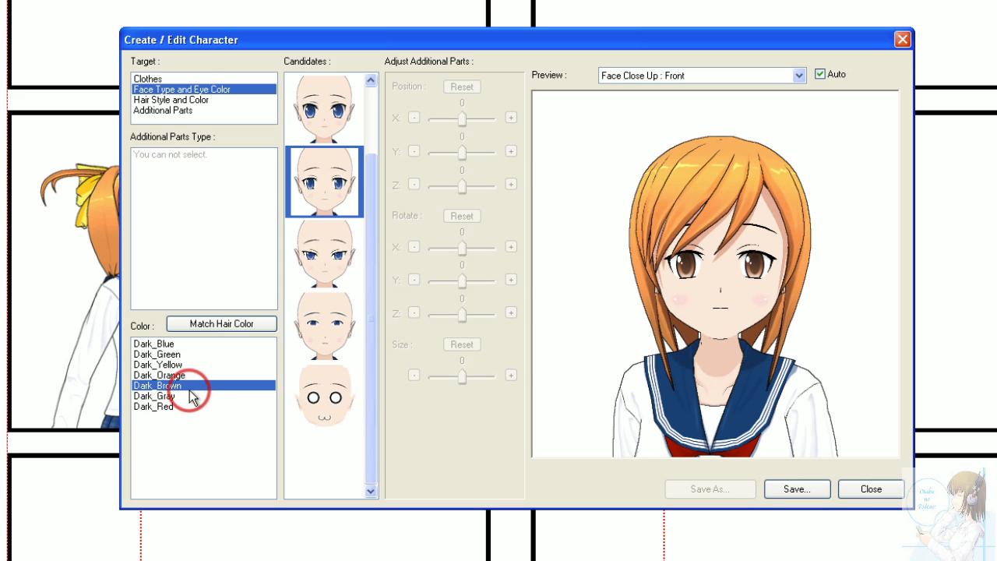
# Give the new character the fifth hair style, a short layered cut, in Purple
pyautogui.click(183, 101)
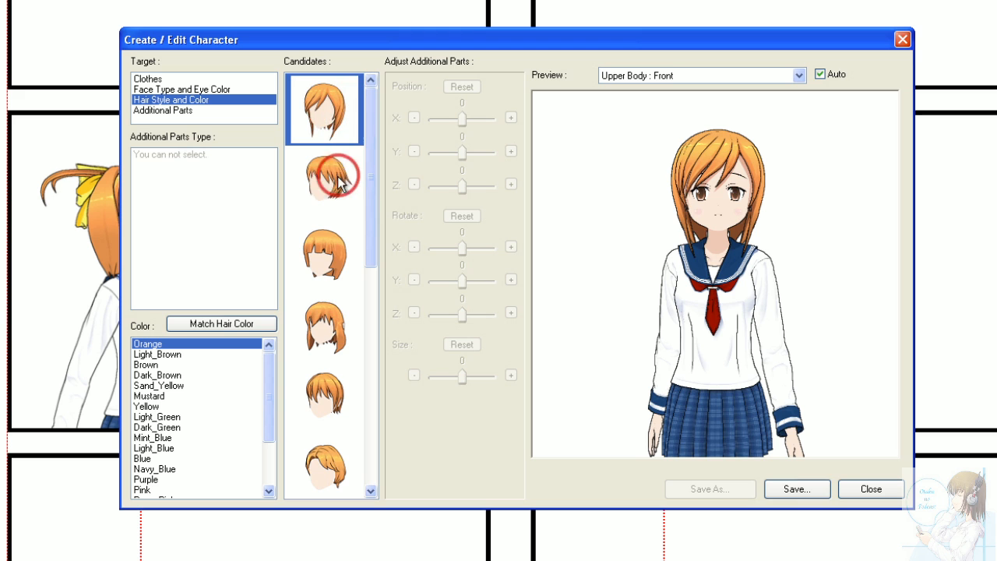
pyautogui.moveTo(370, 187); pyautogui.dragTo(363, 276)
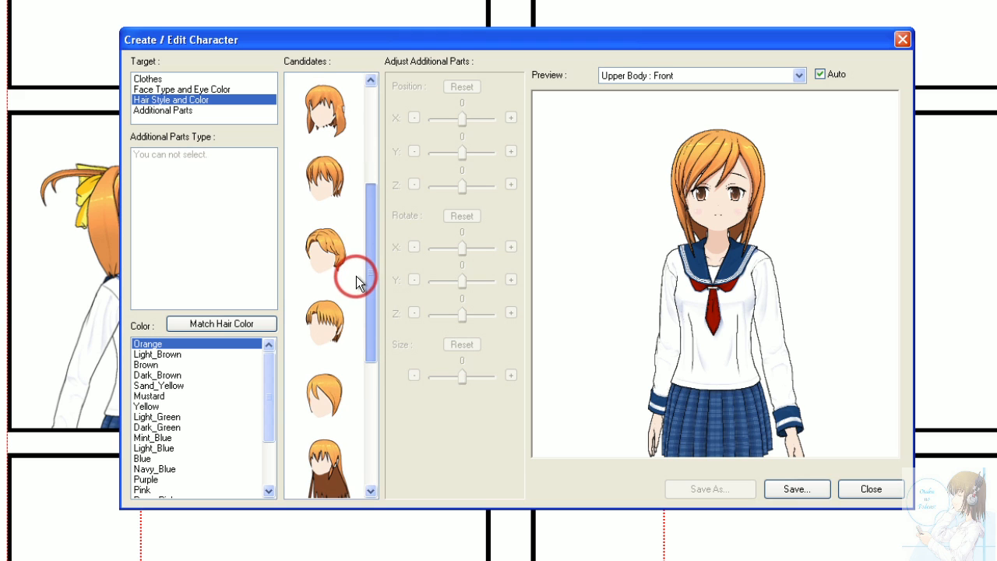
pyautogui.click(319, 181)
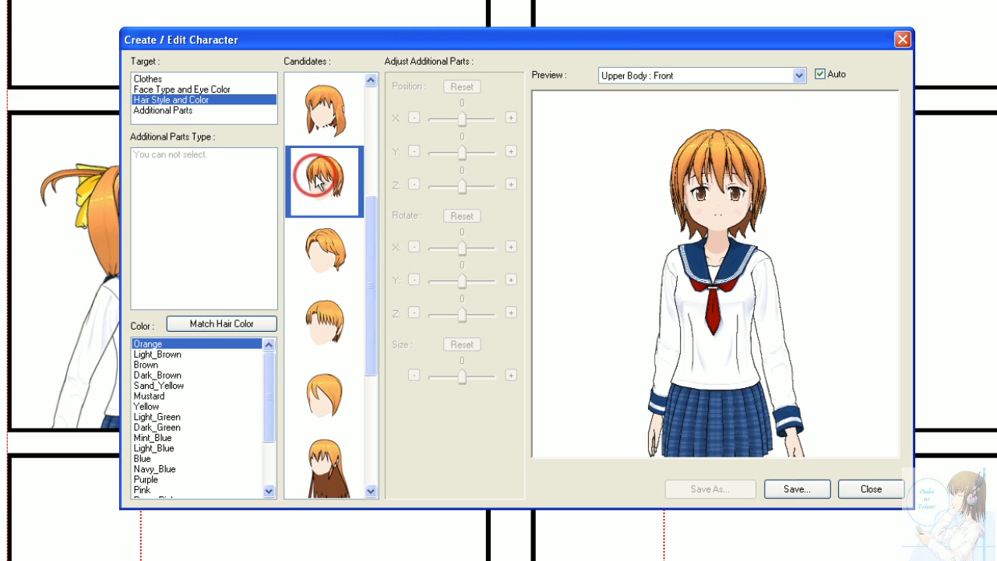
pyautogui.click(223, 329)
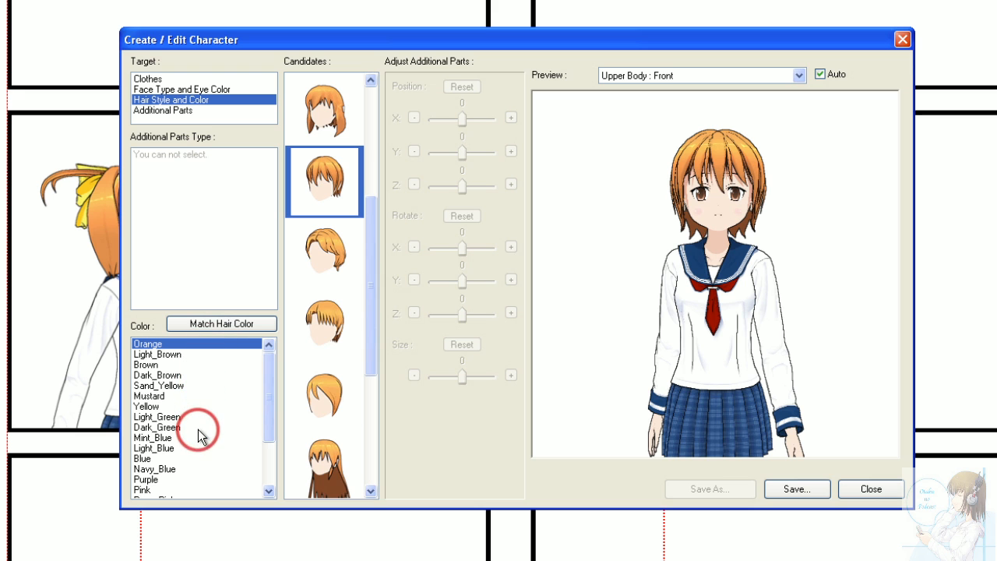
pyautogui.click(189, 480)
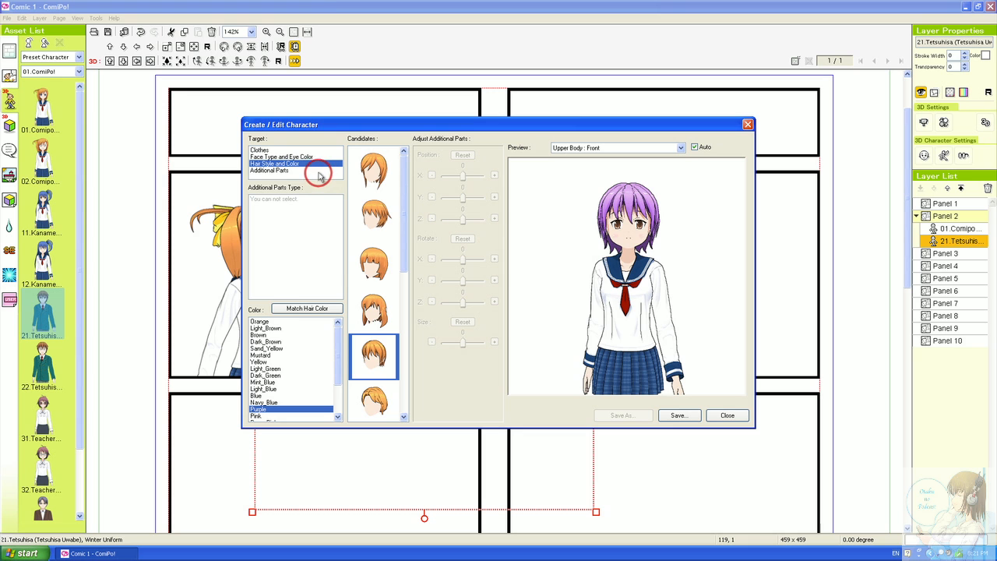
# Add the first pair of thin oval glasses to the custom character as an additional part
pyautogui.click(296, 170)
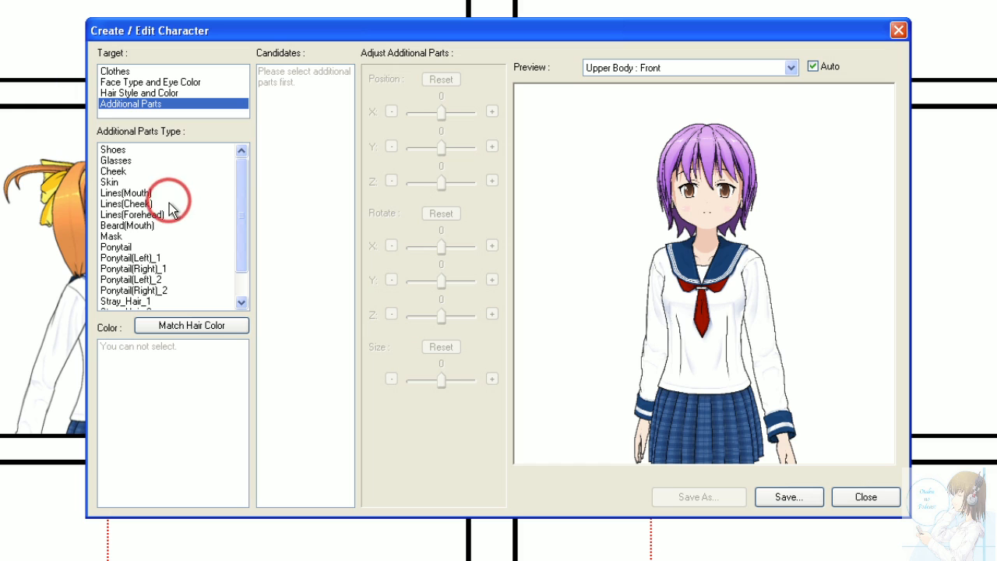
pyautogui.click(152, 162)
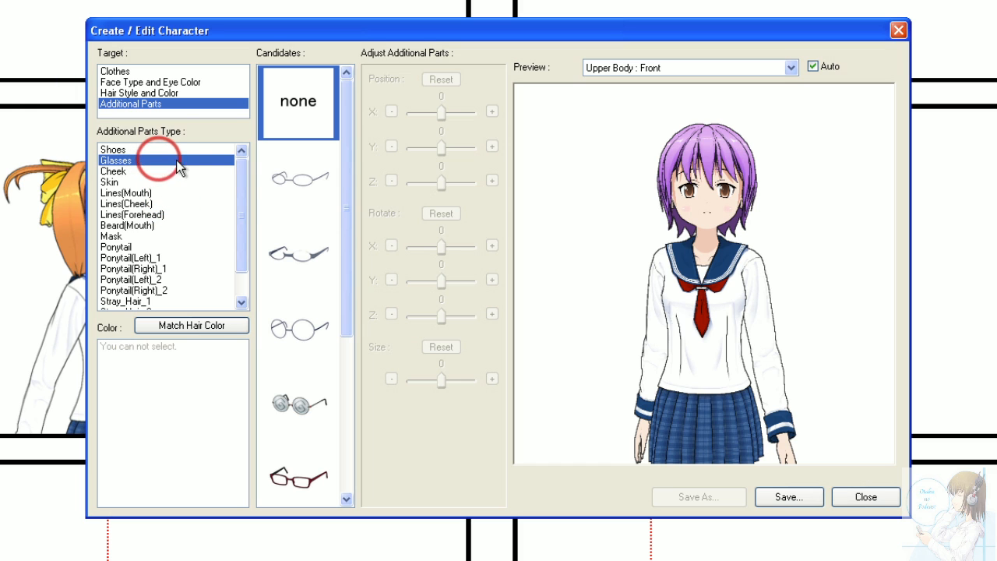
pyautogui.click(300, 185)
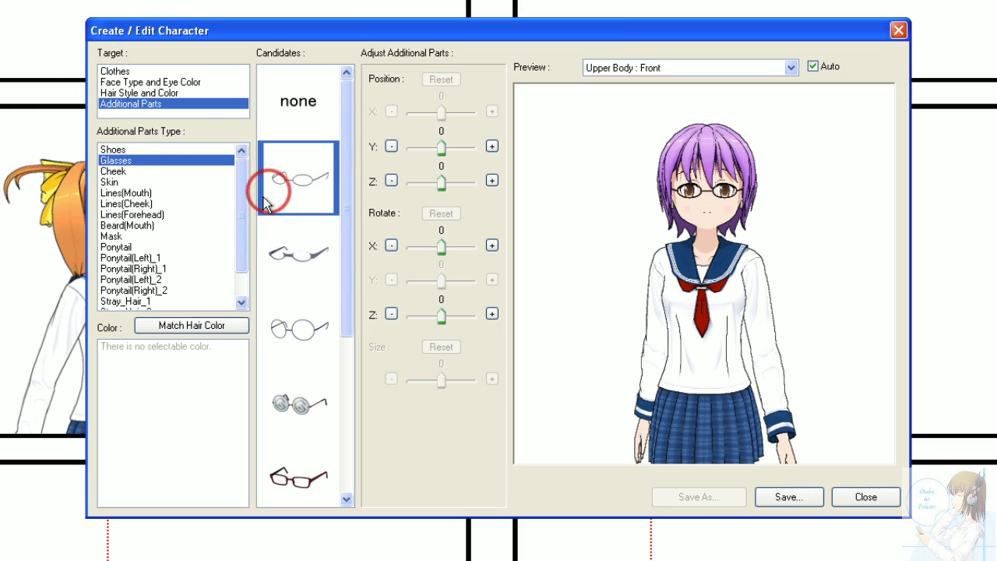
# Choose the white indoor shoes with red toes for the character, and open the Lines(Mouth) part options
pyautogui.click(156, 150)
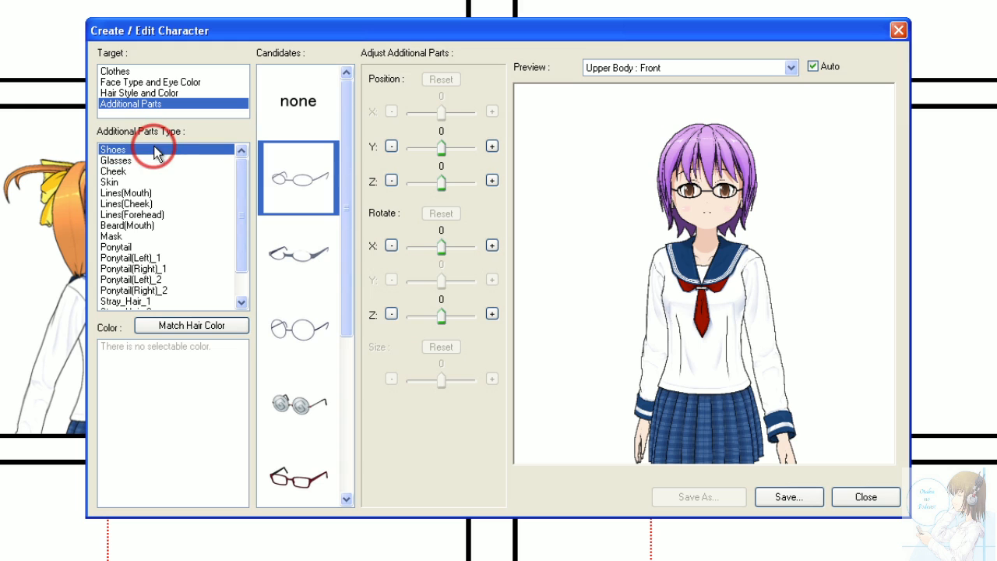
pyautogui.click(277, 195)
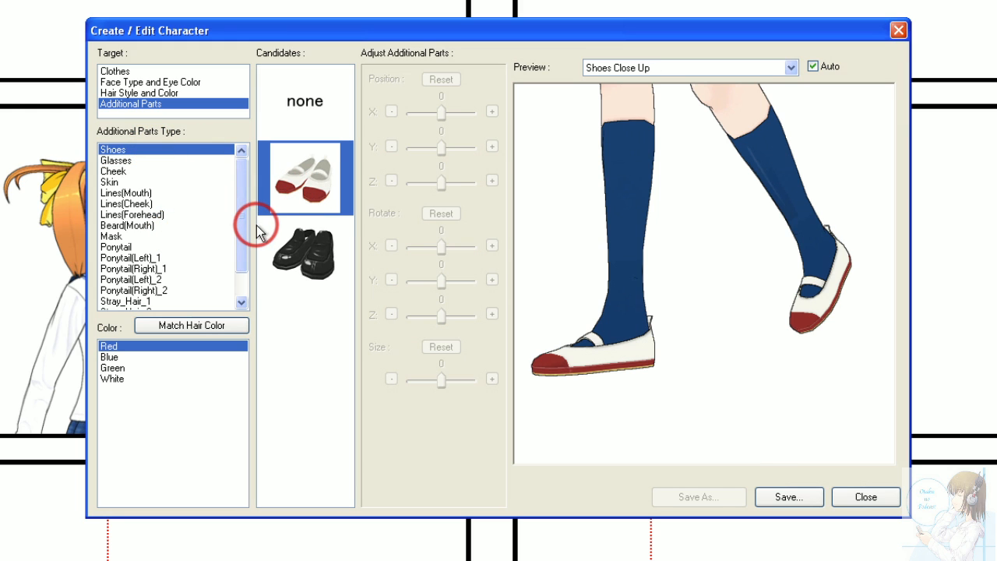
pyautogui.click(154, 194)
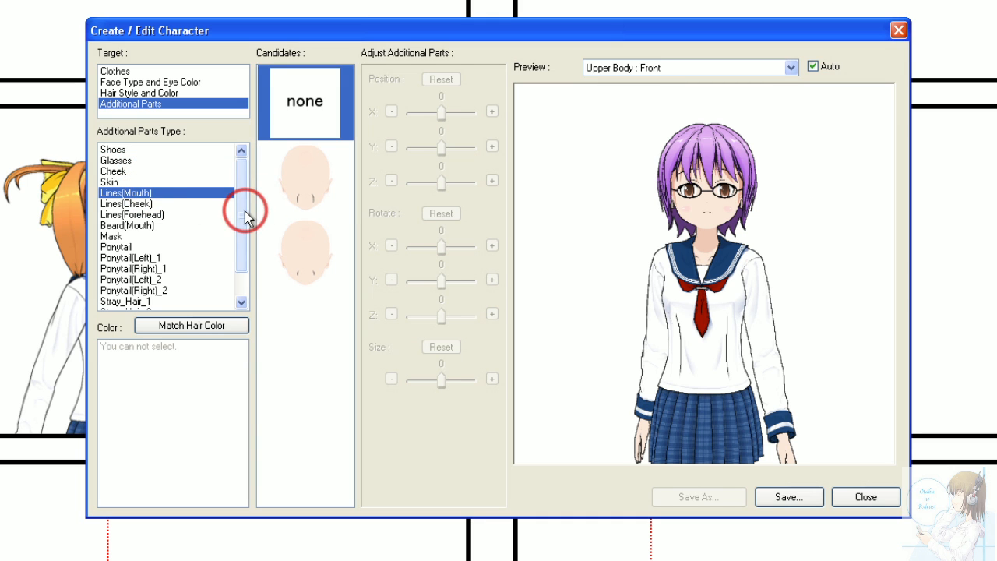
# Look through the Accessory parts and save the custom character as Yuki Nagato in the New Data category
pyautogui.scroll(-1, 241, 233)
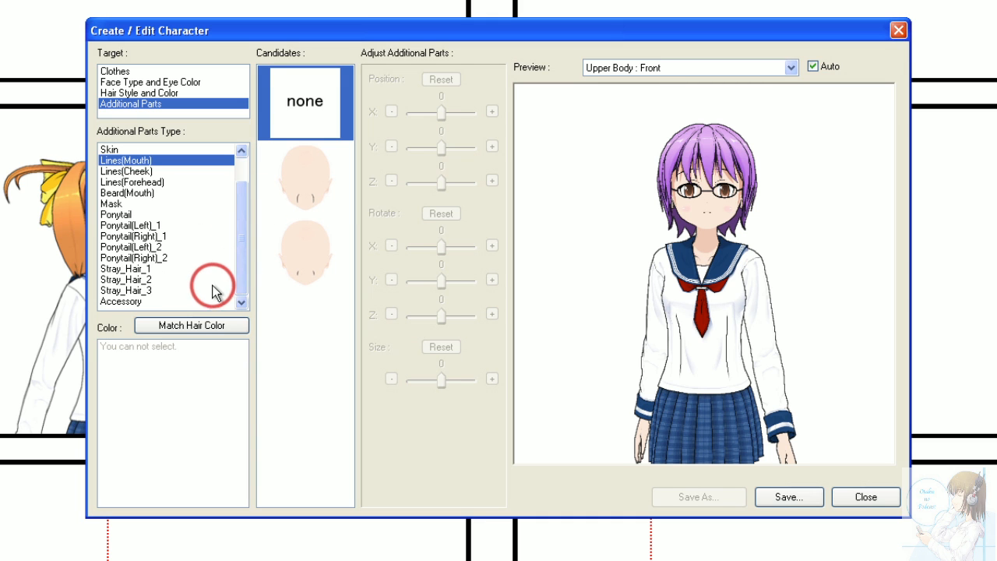
pyautogui.click(160, 302)
pyautogui.click(300, 207)
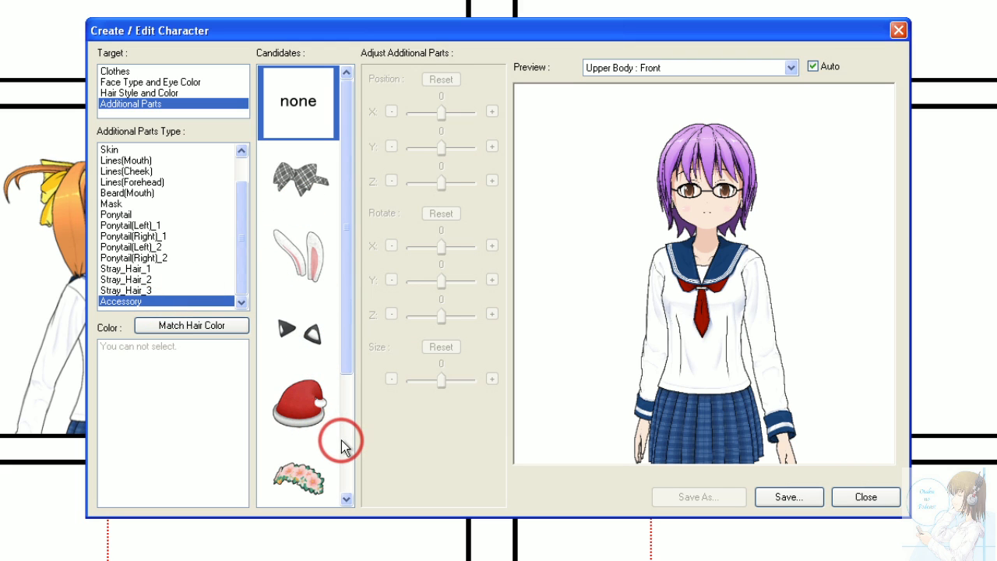
pyautogui.scroll(-2, 340, 440)
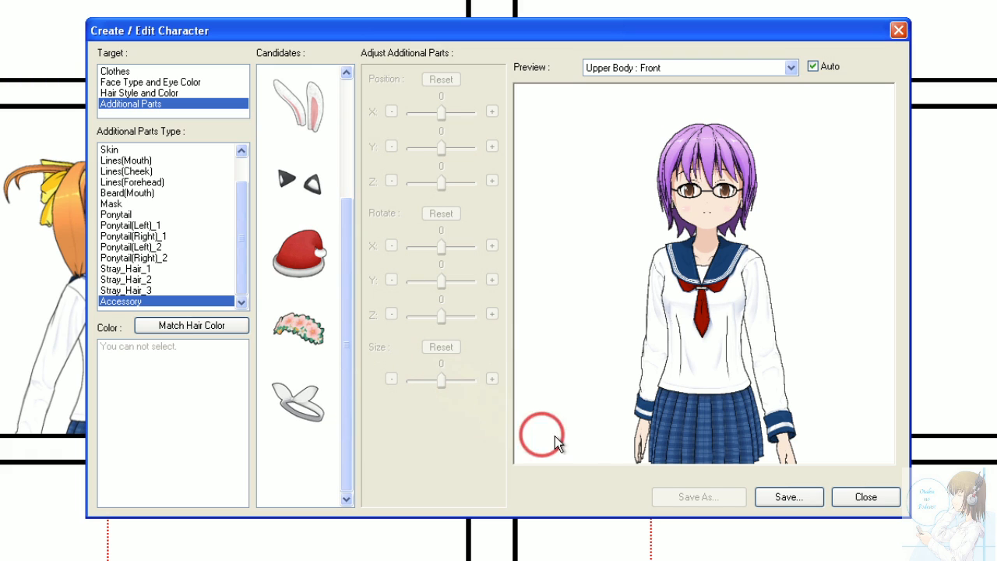
pyautogui.click(789, 497)
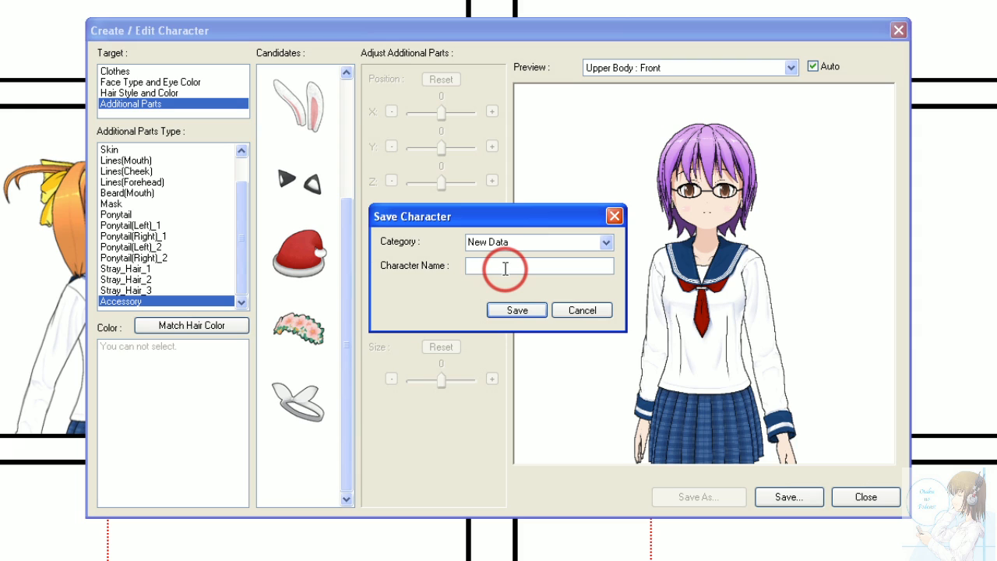
pyautogui.write('Yuki Nagato')
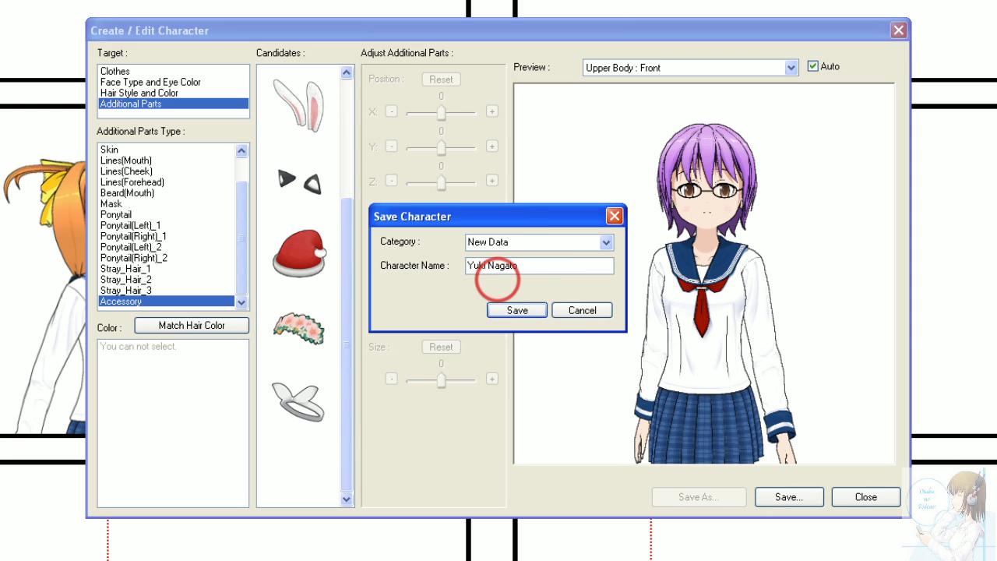
pyautogui.click(518, 310)
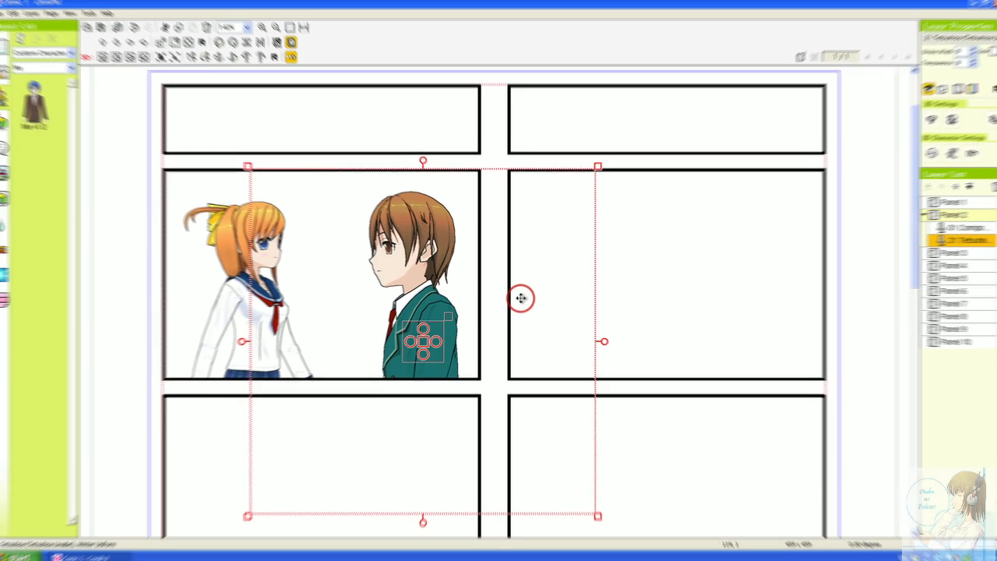
# Place the custom character Yuki Nagato in the second-row right panel, turn her toward the other characters, and deselect her
pyautogui.click(78, 72)
pyautogui.click(54, 92)
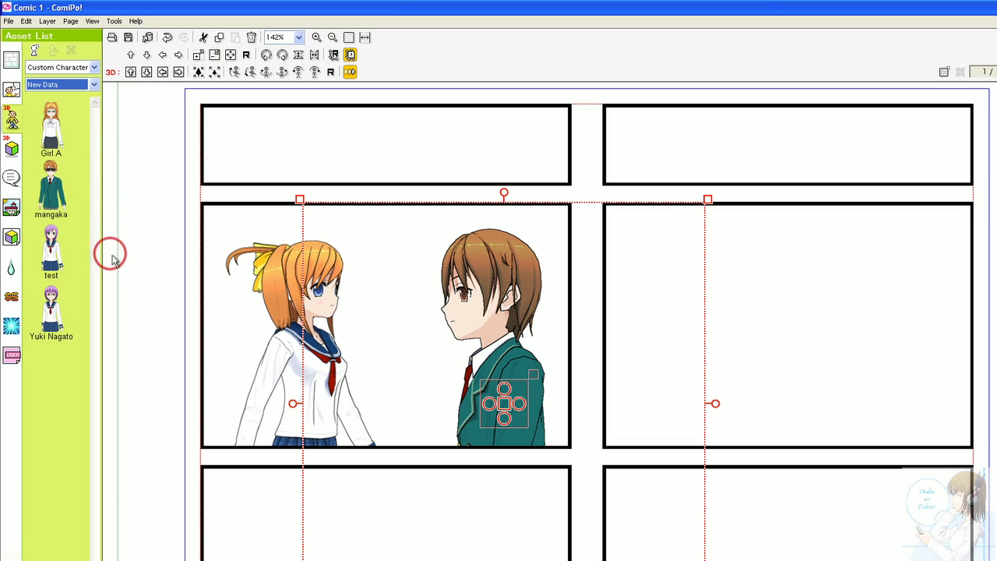
pyautogui.click(61, 310)
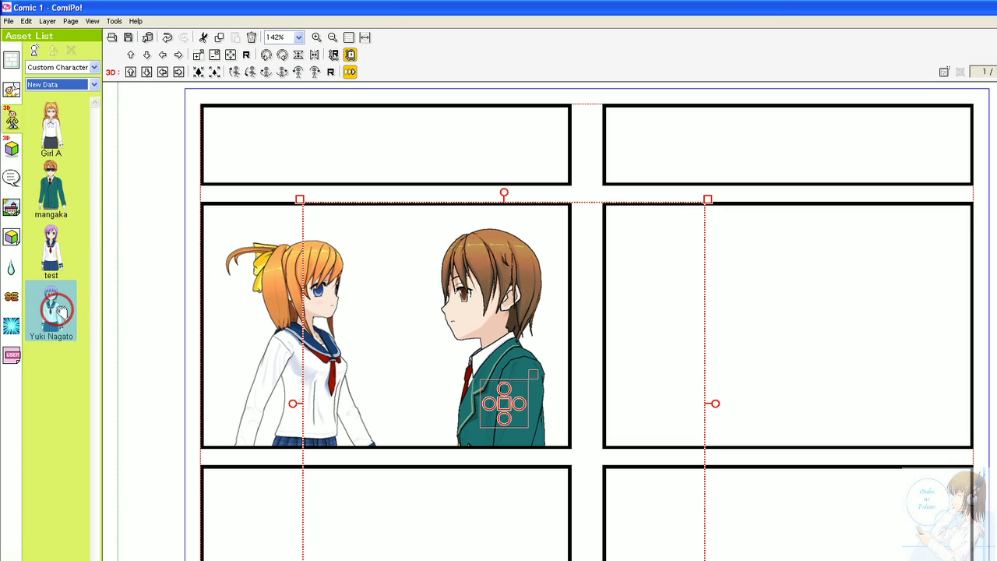
pyautogui.moveTo(61, 311); pyautogui.dragTo(864, 416)
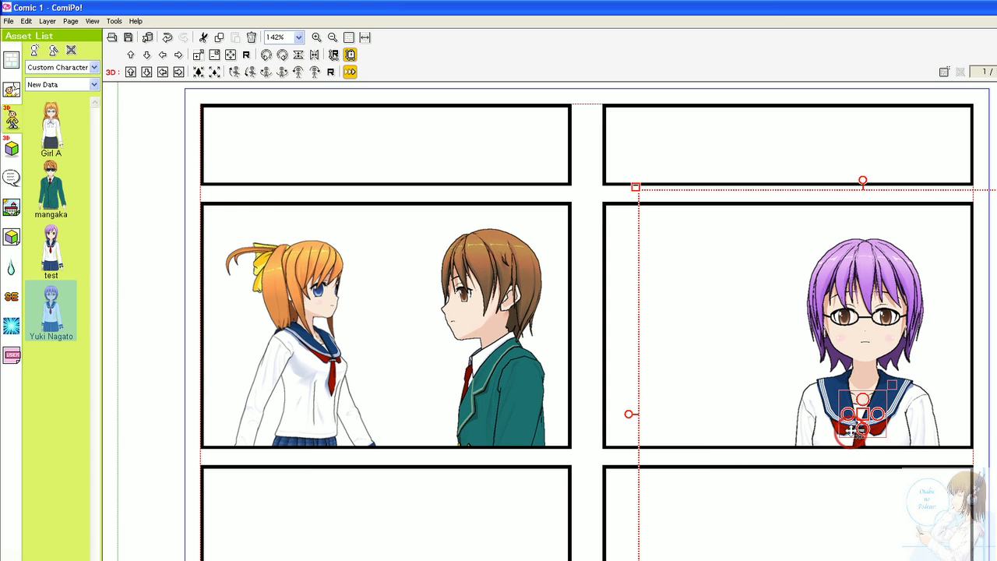
pyautogui.moveTo(849, 421); pyautogui.dragTo(875, 357)
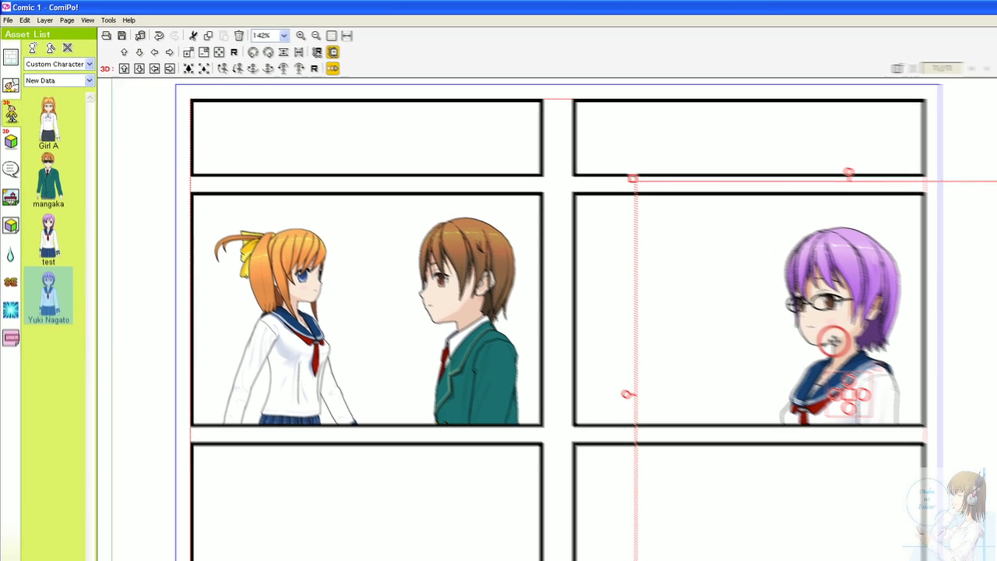
pyautogui.click(145, 116)
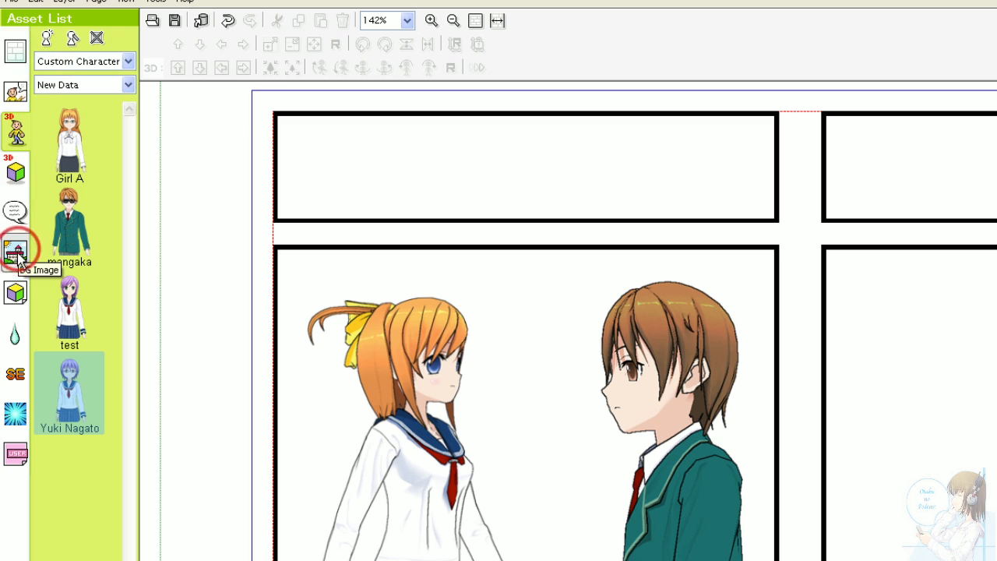
# Examine the location background images, including School Classroom, Schoolyard, School Hallway, Building, Residential and Downtown
pyautogui.click(9, 175)
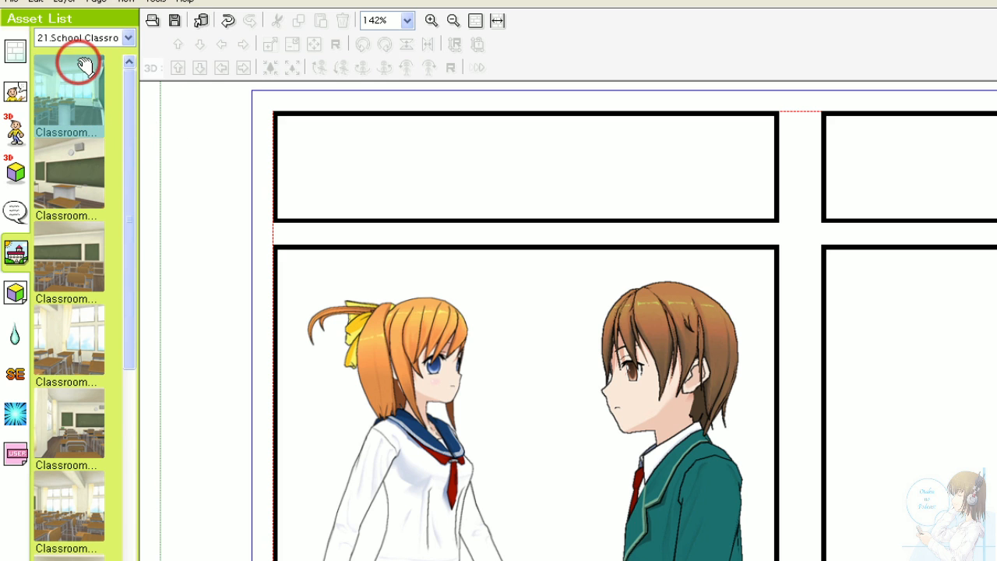
pyautogui.click(98, 38)
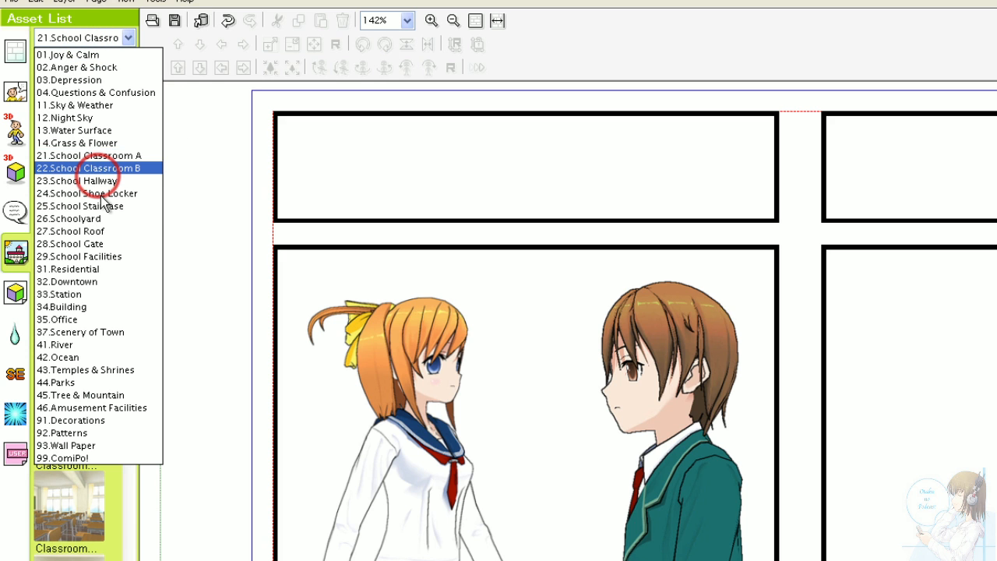
pyautogui.click(110, 218)
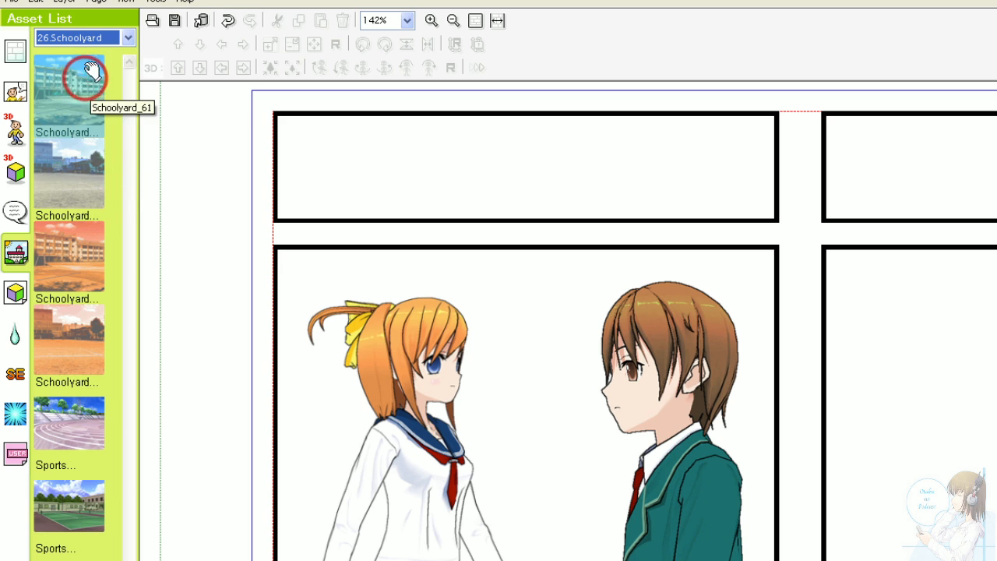
pyautogui.click(89, 37)
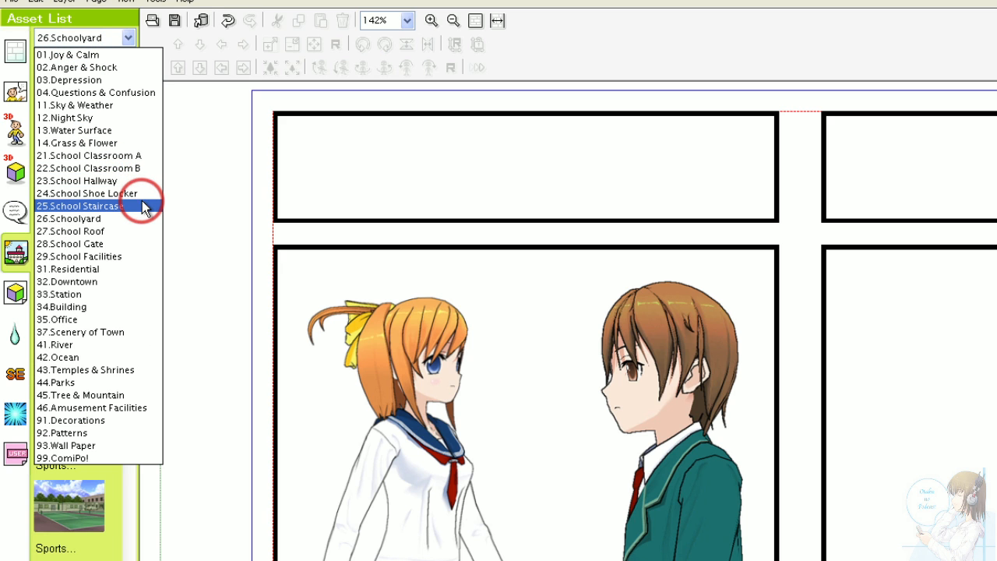
pyautogui.click(124, 181)
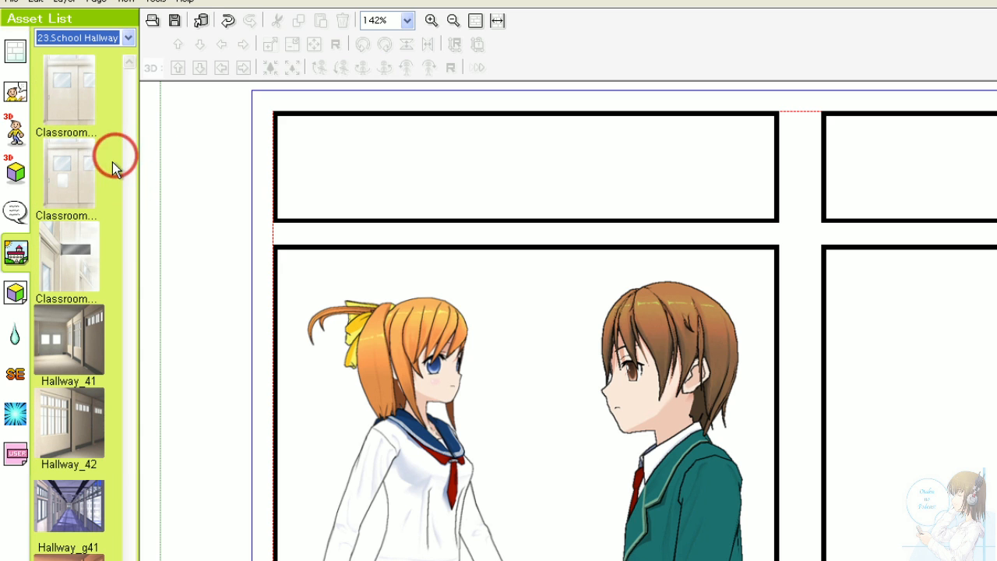
pyautogui.click(117, 38)
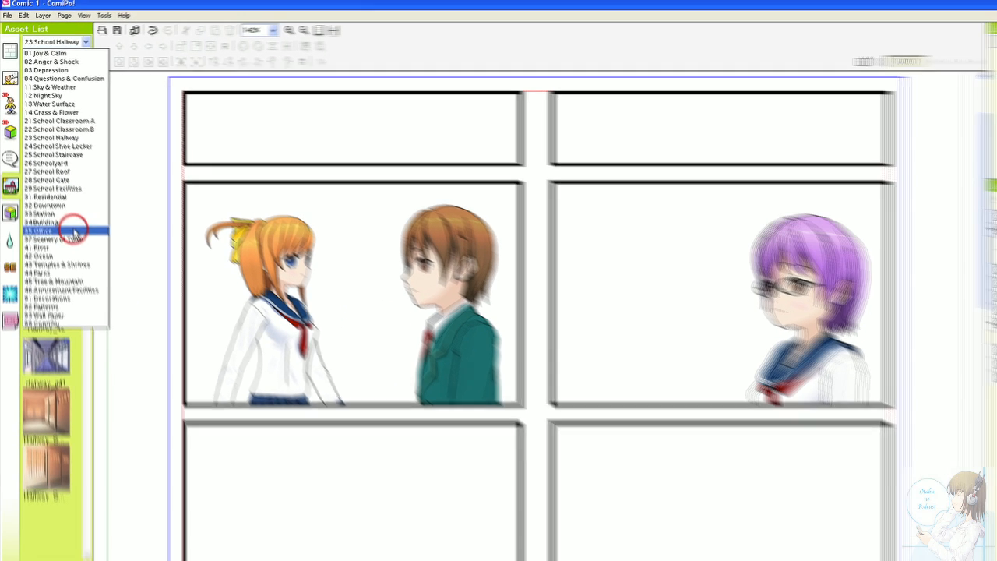
pyautogui.click(109, 307)
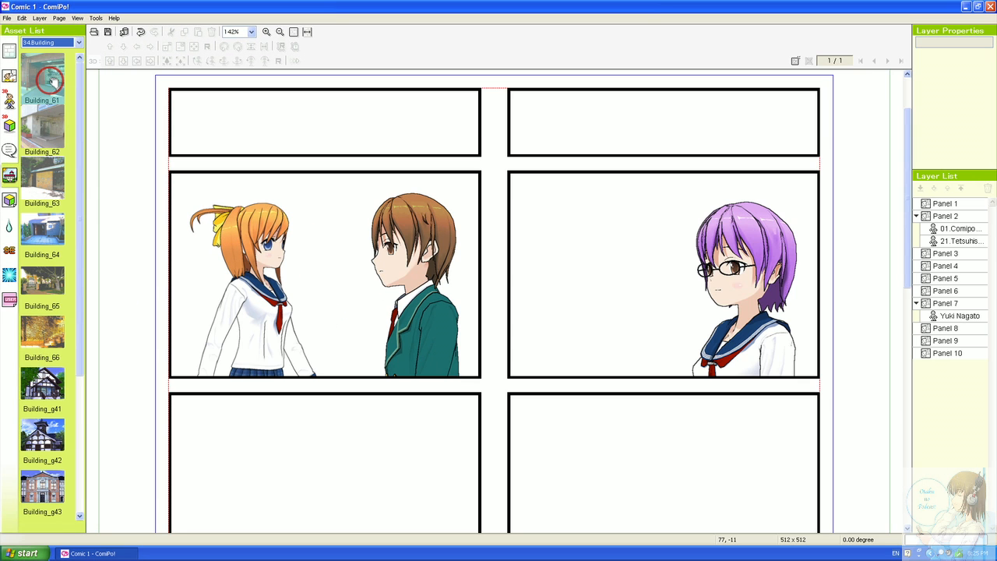
pyautogui.click(47, 42)
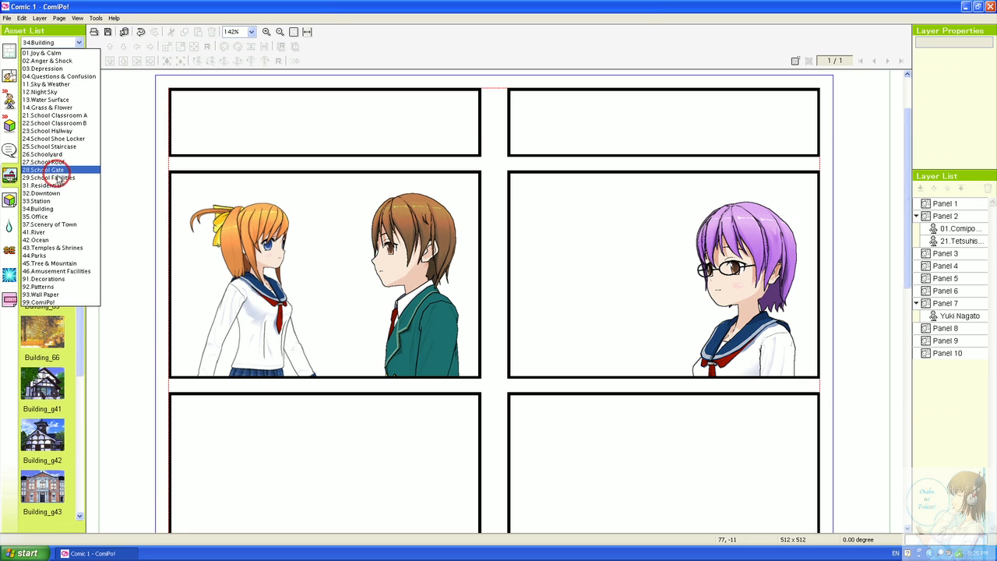
pyautogui.click(63, 187)
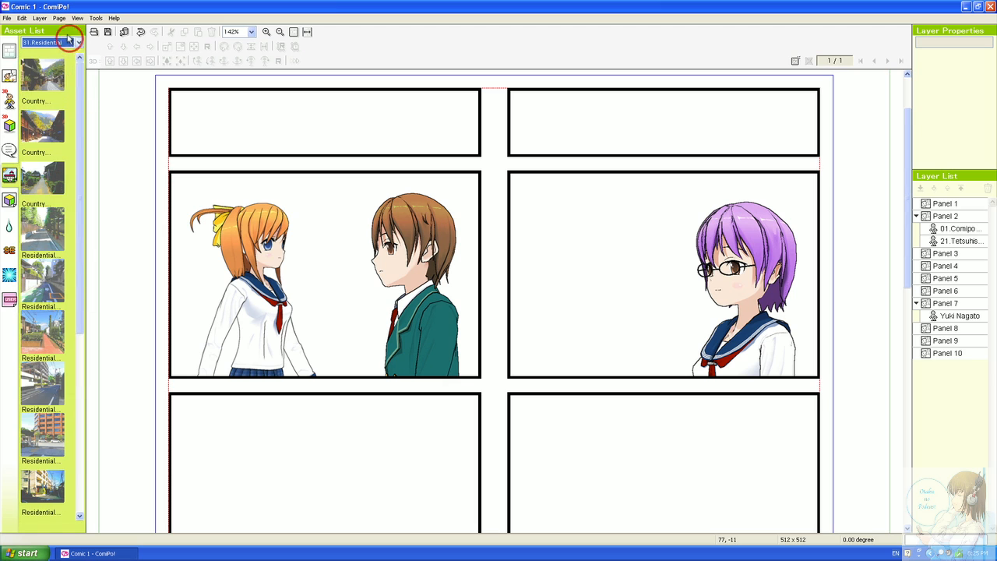
pyautogui.click(69, 42)
pyautogui.click(60, 193)
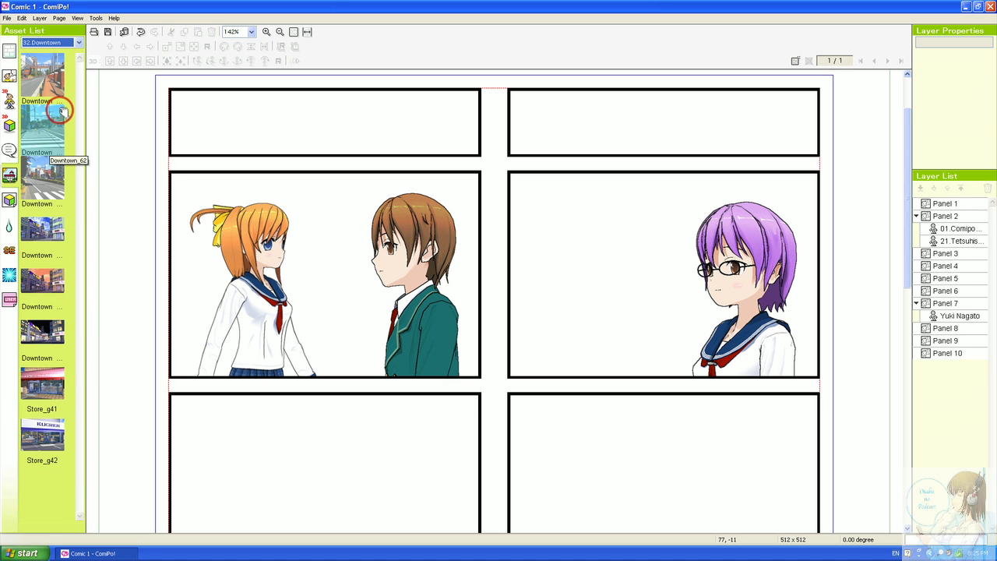
# Examine the mood background images in the Joy & Calm and Anger & Shock categories
pyautogui.click(59, 42)
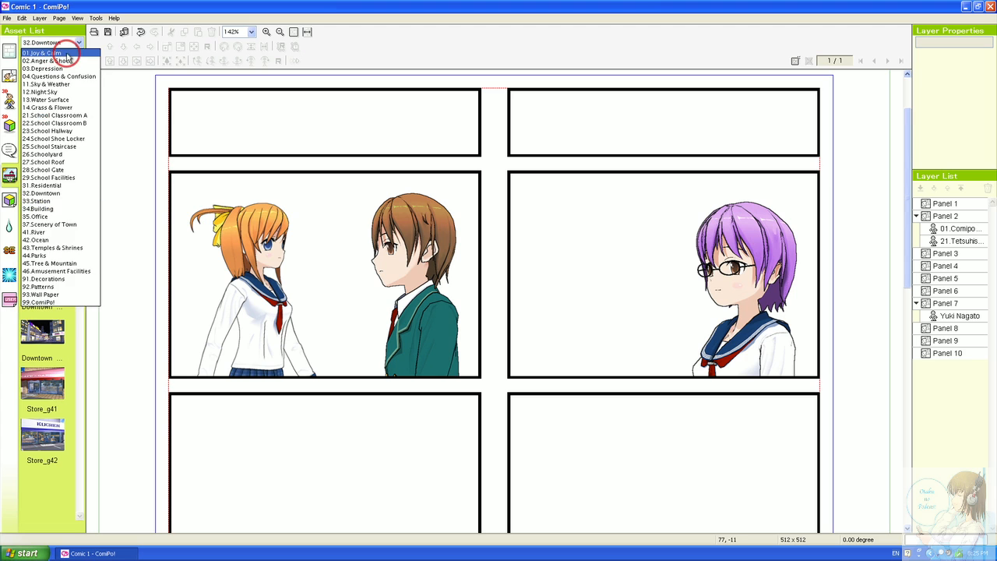
pyautogui.click(64, 50)
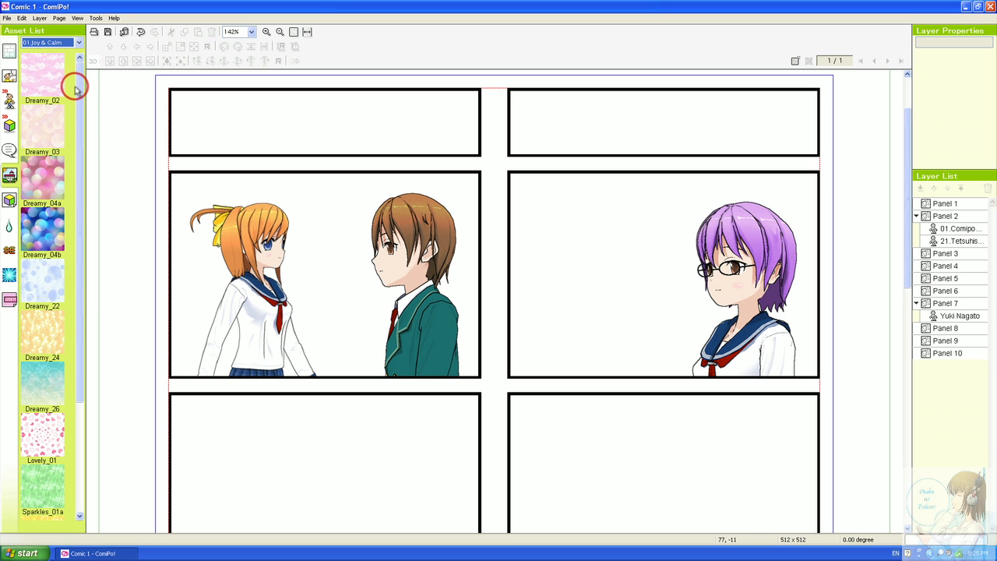
pyautogui.scroll(-3, 77, 102)
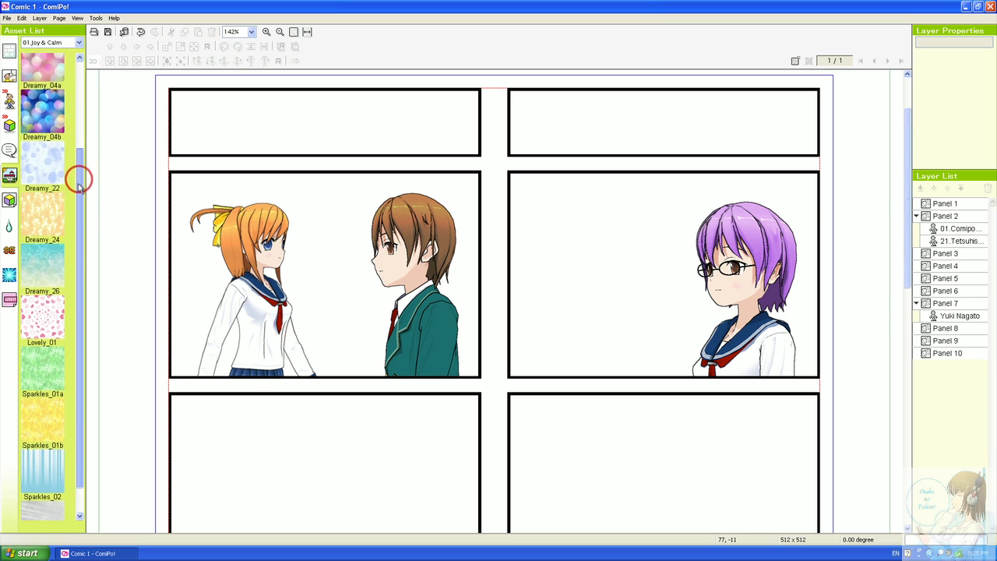
pyautogui.click(58, 42)
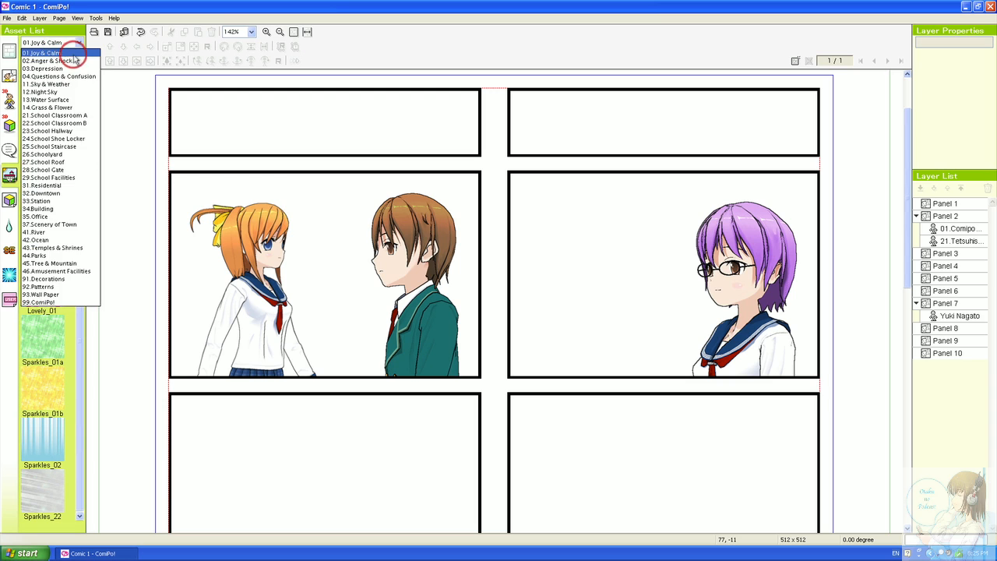
pyautogui.click(75, 58)
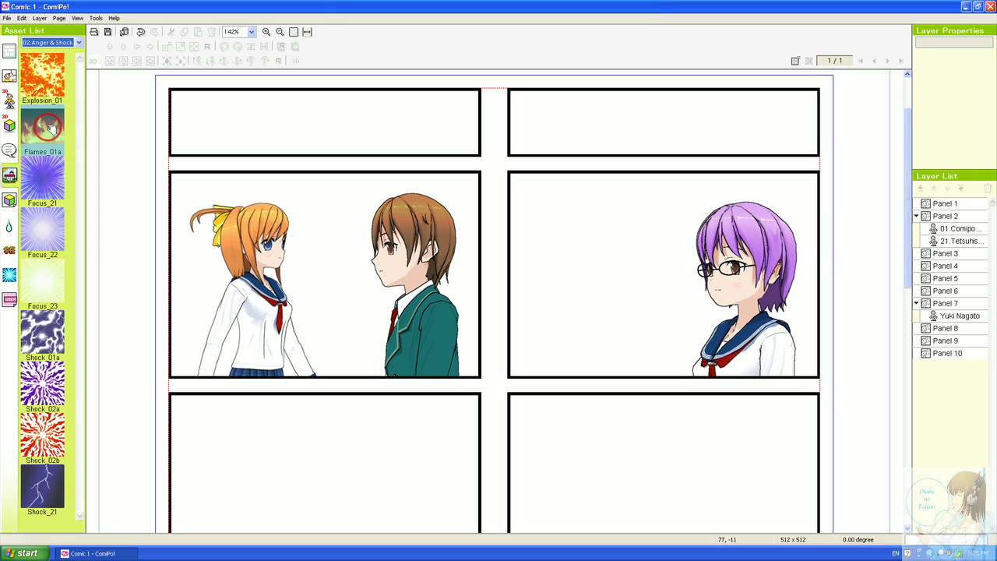
pyautogui.click(59, 43)
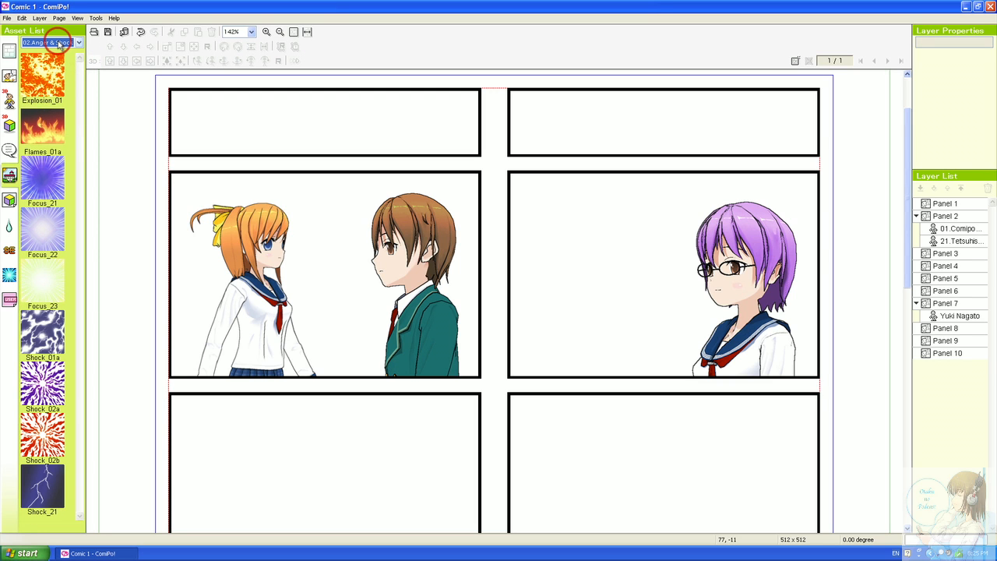
pyautogui.click(112, 96)
# Place the Classroom_42 blackboard background from School Classroom A in the panel with the two facing characters
pyautogui.click(77, 47)
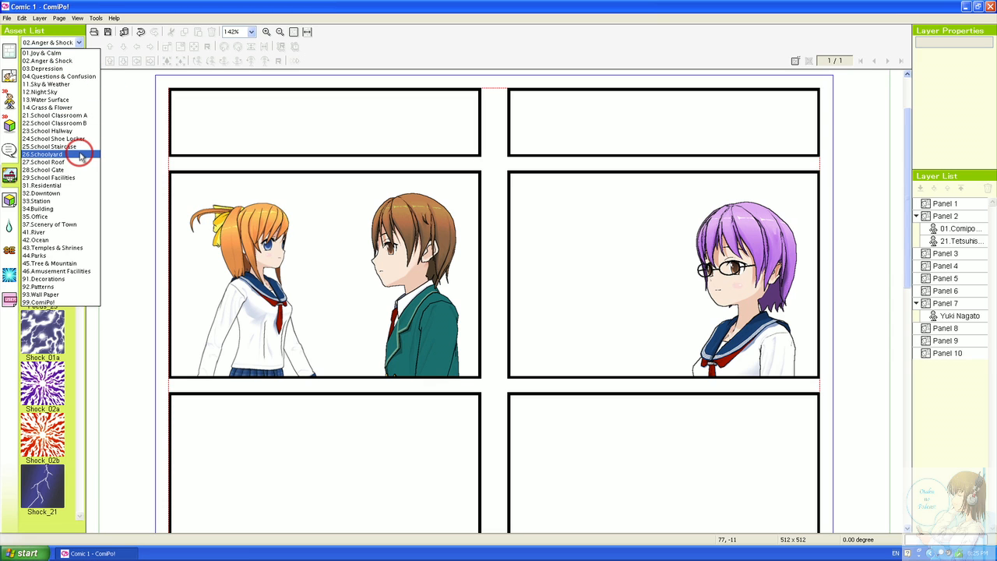
pyautogui.click(84, 116)
pyautogui.moveTo(45, 128); pyautogui.dragTo(323, 272)
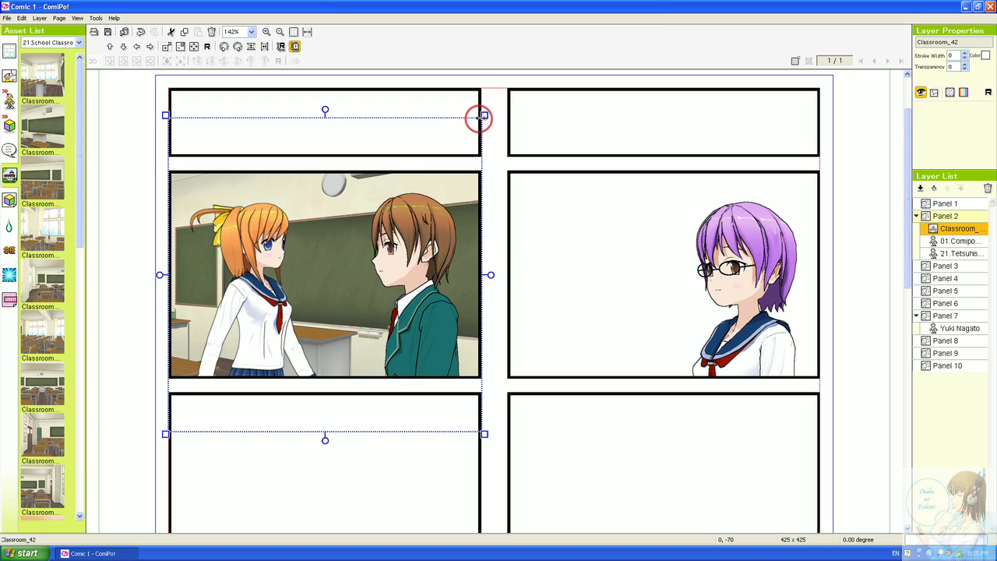
# Enlarge the classroom background to 586 x 586 and reposition it so the blackboard sits behind both characters
pyautogui.moveTo(330, 220); pyautogui.dragTo(381, 162)
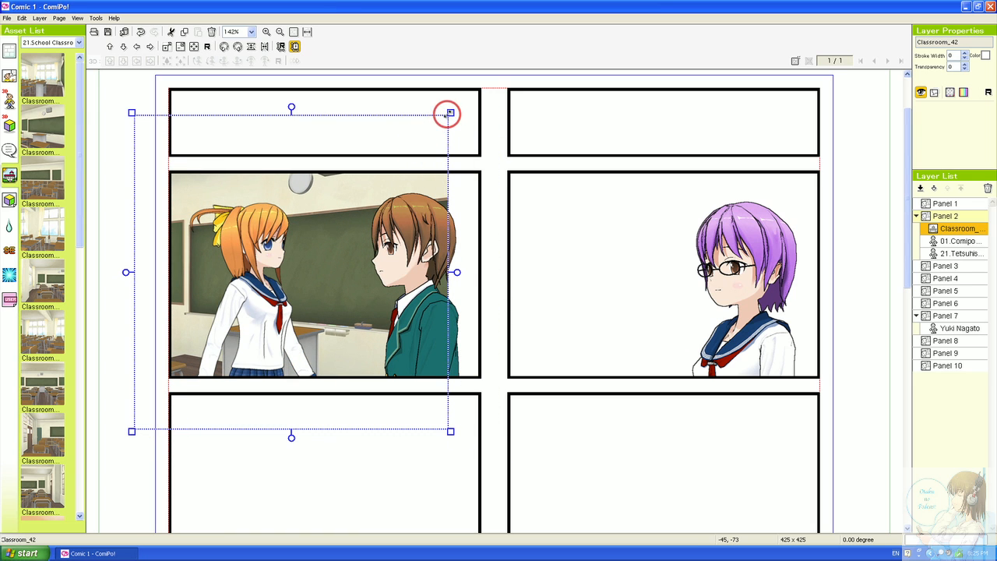
pyautogui.moveTo(450, 113); pyautogui.dragTo(517, 76)
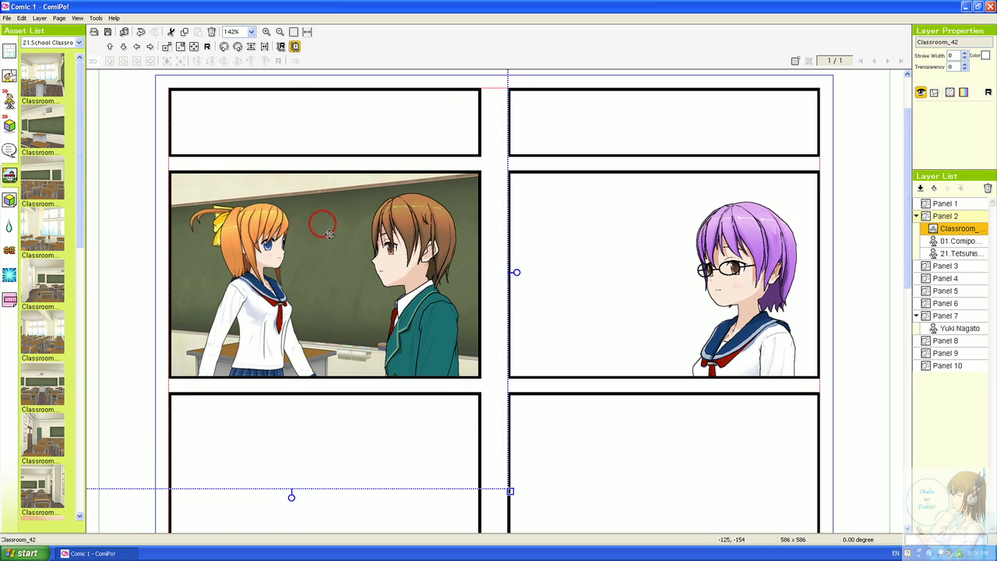
pyautogui.moveTo(322, 222); pyautogui.dragTo(352, 231)
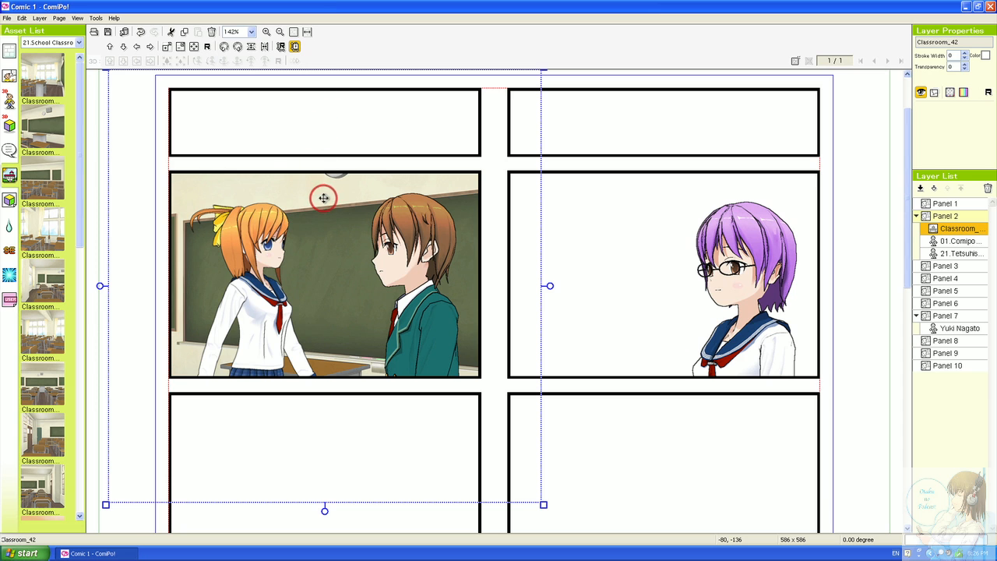
pyautogui.moveTo(323, 195); pyautogui.dragTo(322, 235)
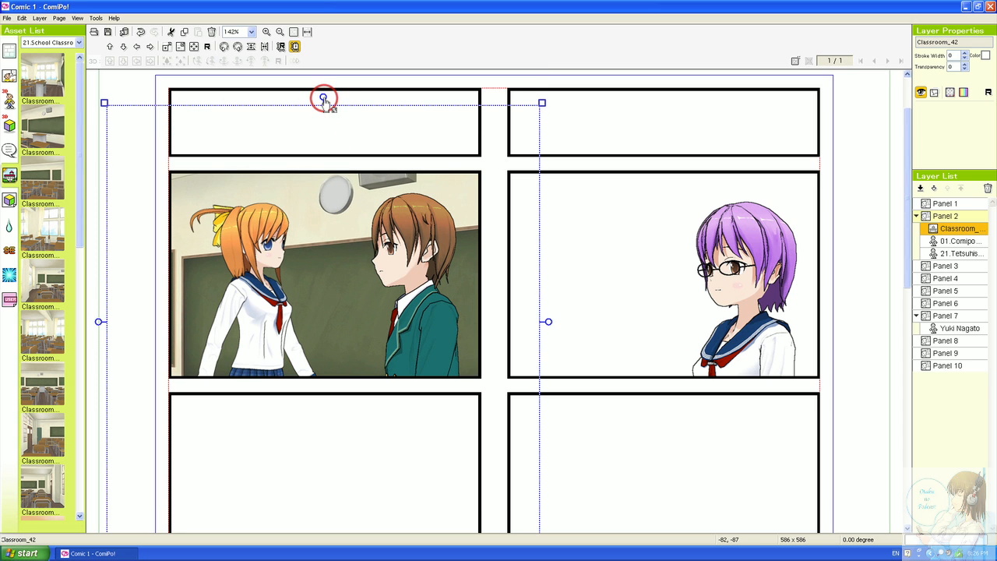
pyautogui.moveTo(323, 99); pyautogui.dragTo(460, 145)
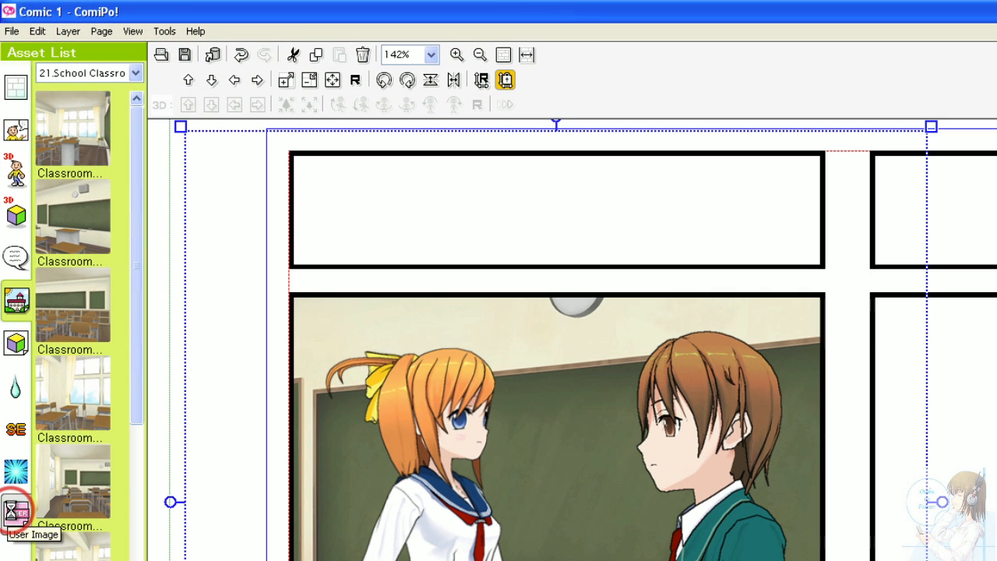
# Import the AX_interior image from the Desktop into the user image assets
pyautogui.click(11, 517)
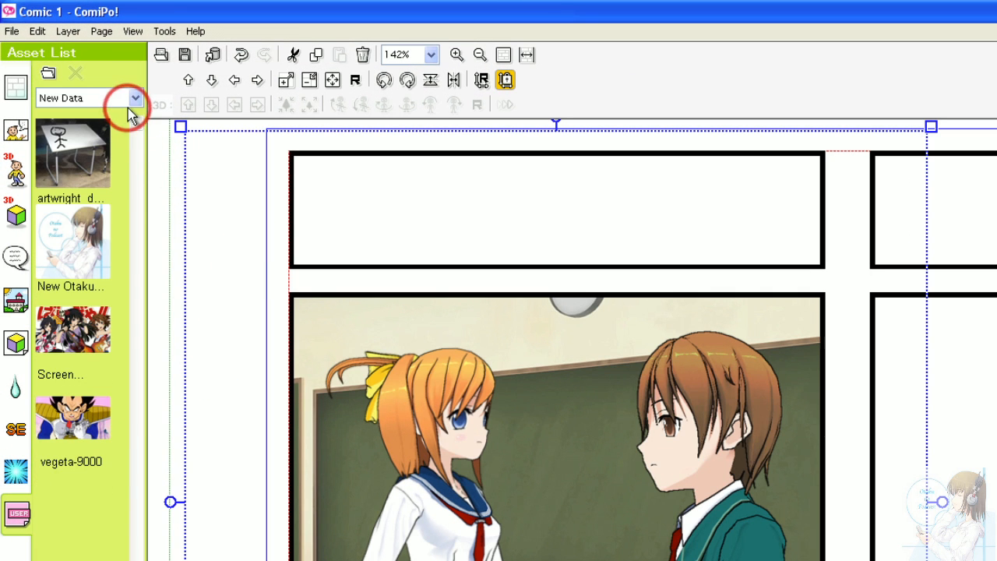
pyautogui.click(48, 76)
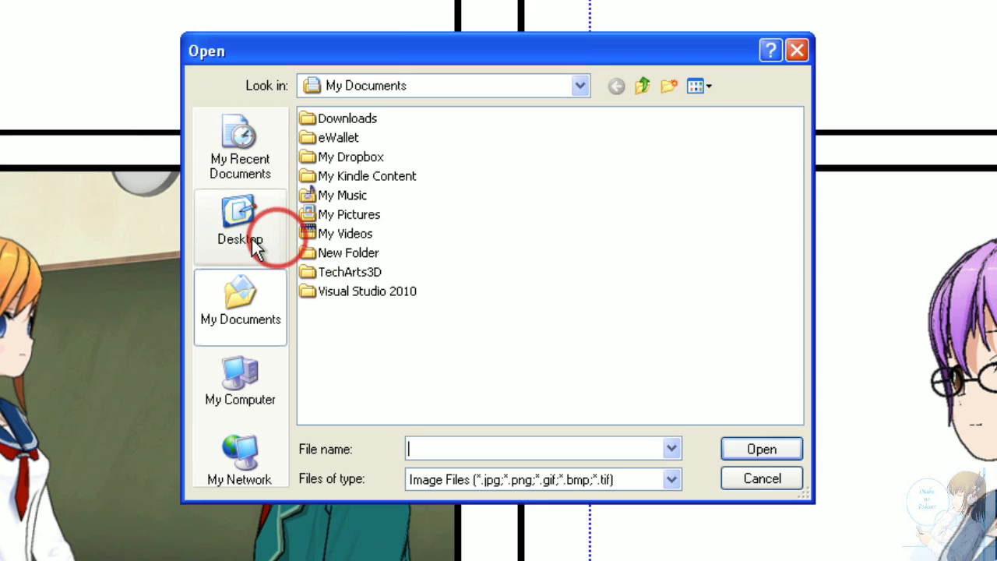
pyautogui.click(261, 248)
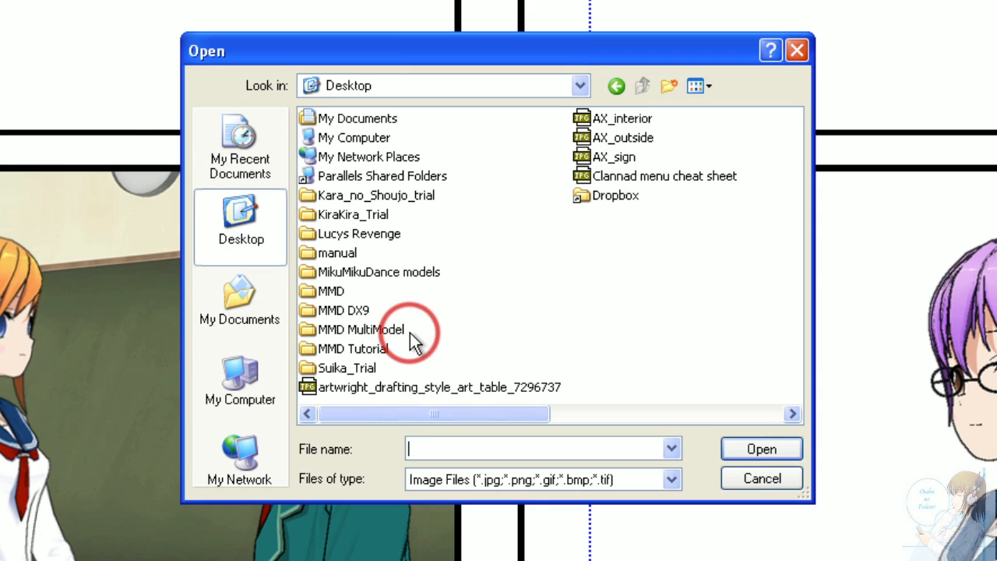
pyautogui.click(602, 118)
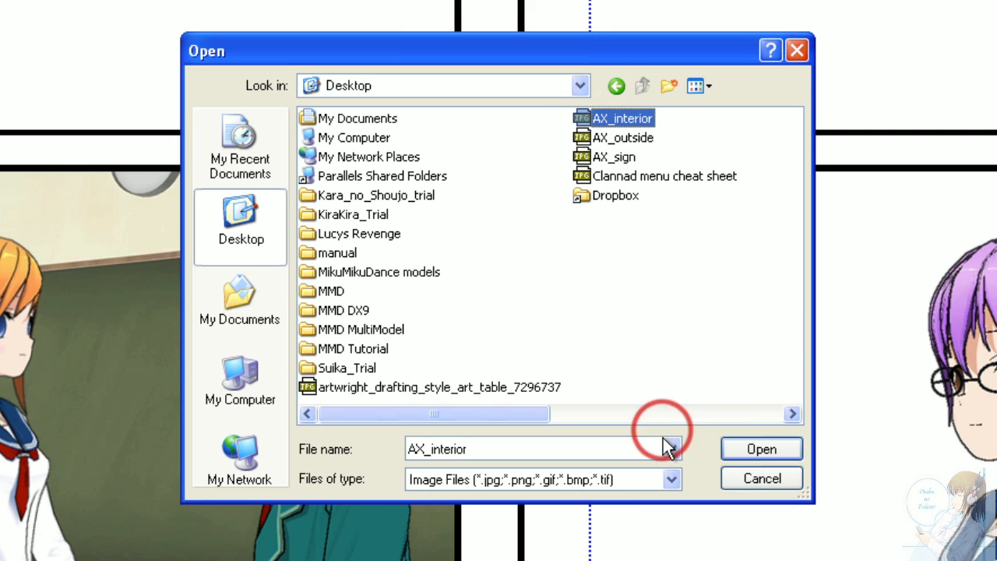
pyautogui.click(746, 450)
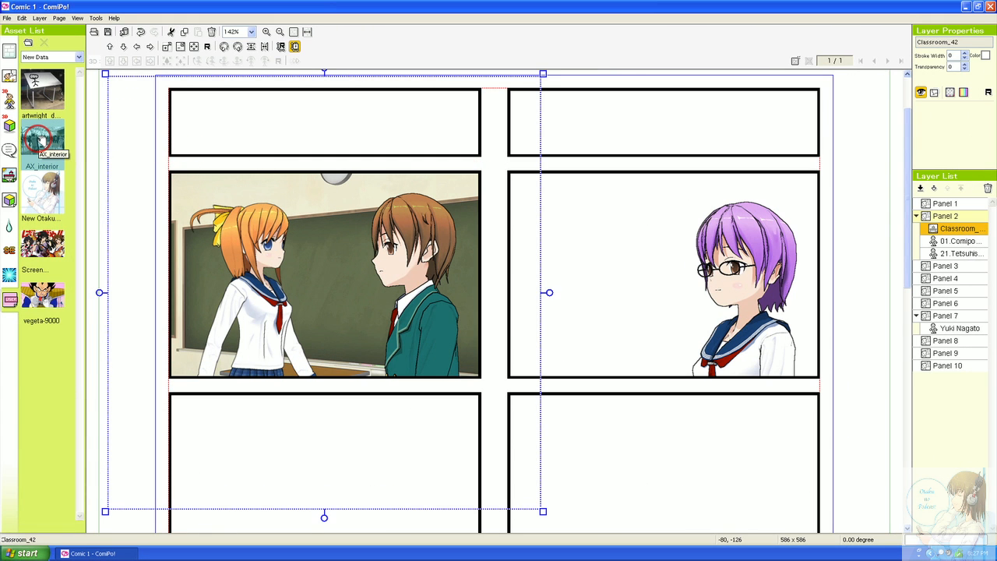
# Place AX_interior in the purple-haired character's panel, enlarge it to 571 x 381 to fill the panel, and order it behind the character
pyautogui.moveTo(37, 139); pyautogui.dragTo(680, 261)
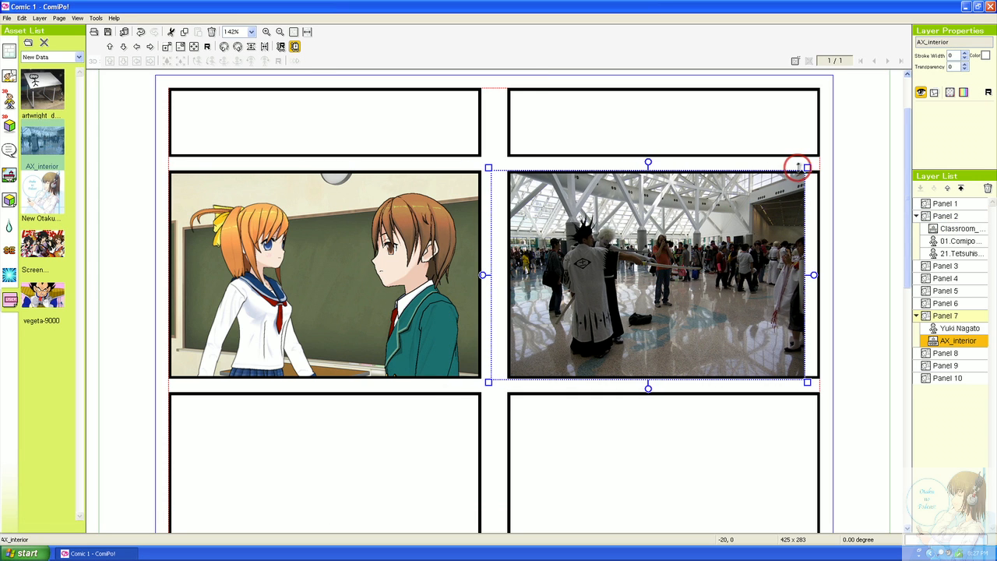
pyautogui.moveTo(808, 167); pyautogui.dragTo(862, 131)
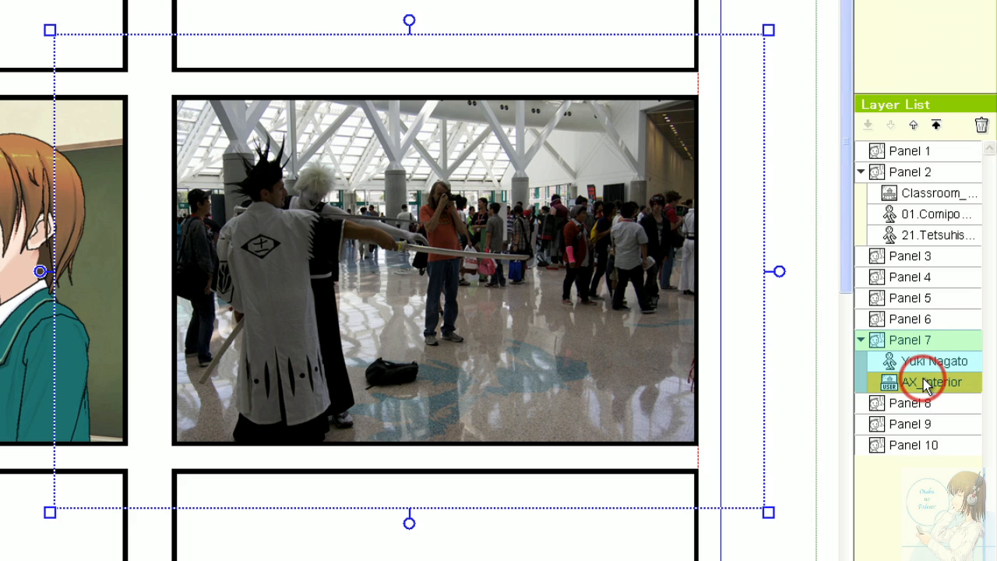
pyautogui.moveTo(912, 346); pyautogui.dragTo(903, 346)
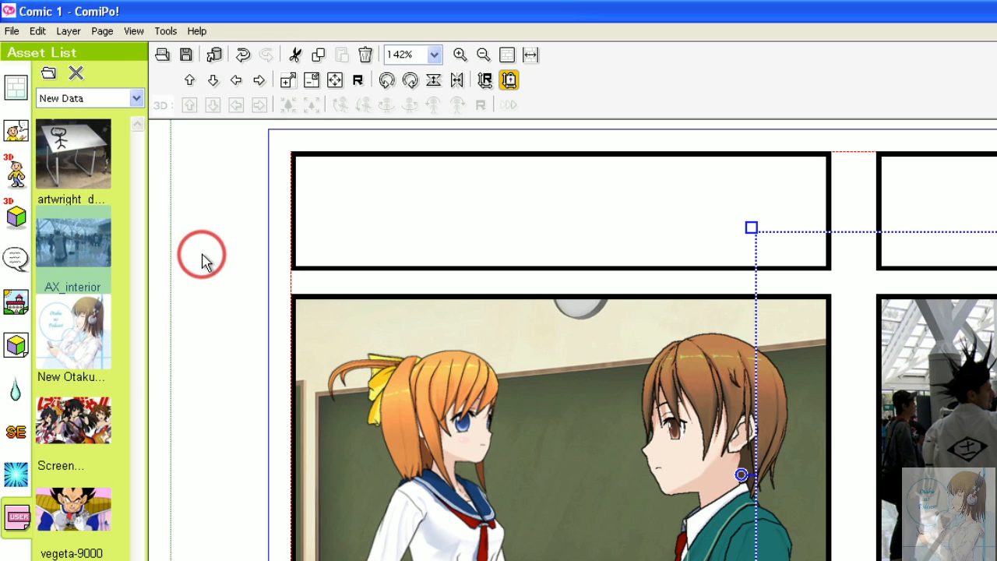
# Add a horizontal oval speech balloon with a tail to the classroom panel, shrink it, and move it up between the two characters
pyautogui.click(15, 257)
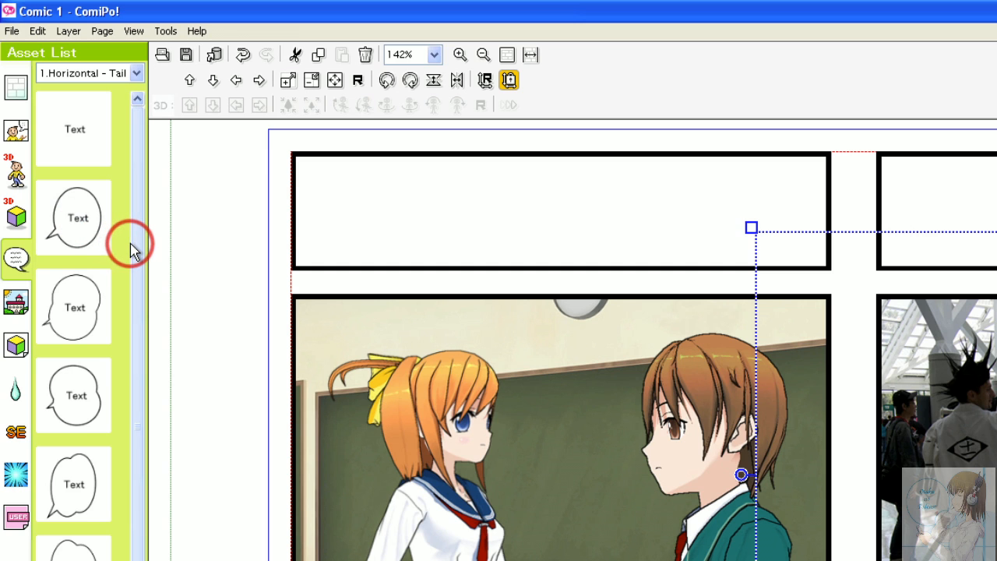
pyautogui.moveTo(134, 248); pyautogui.dragTo(145, 473)
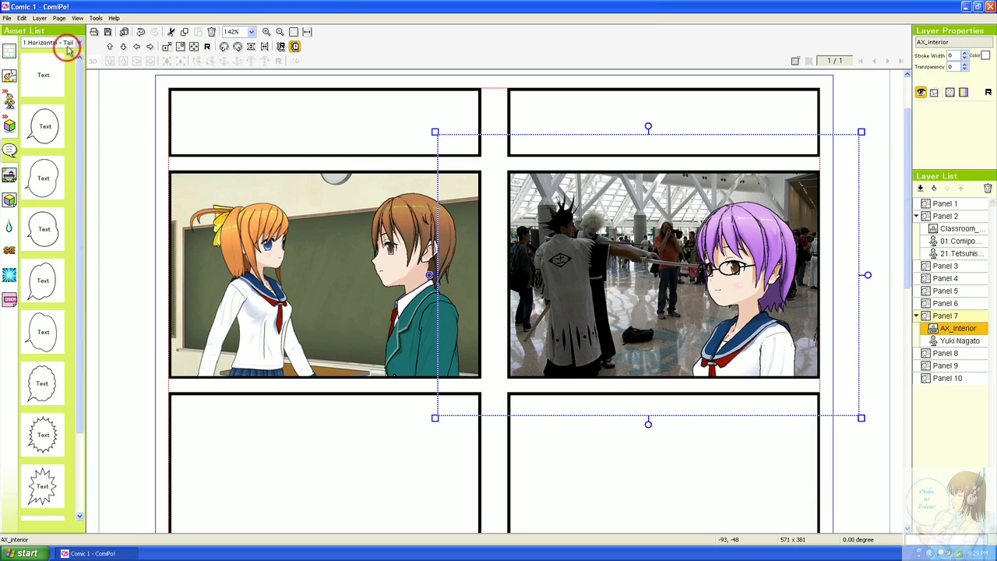
pyautogui.click(68, 43)
pyautogui.click(95, 62)
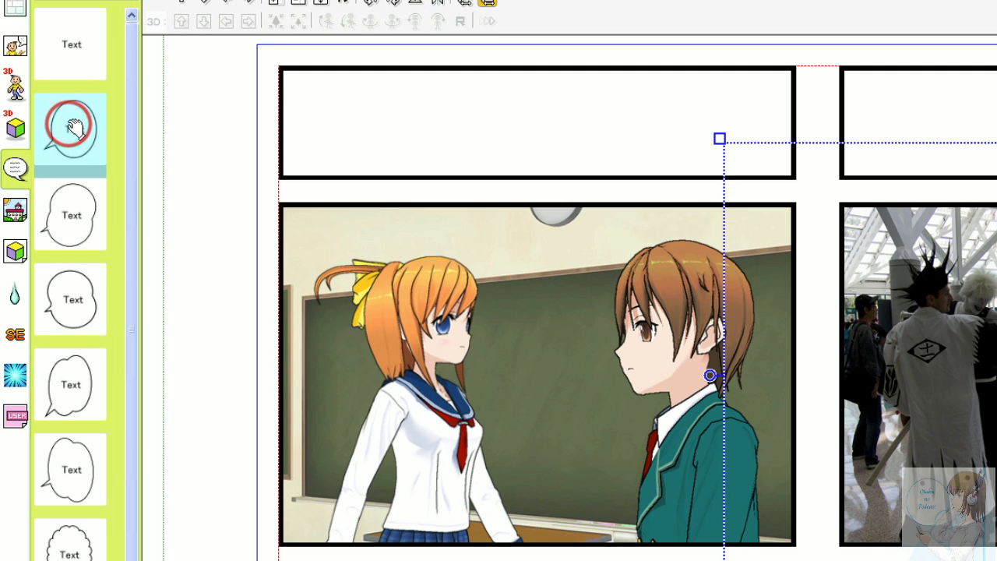
pyautogui.moveTo(74, 127); pyautogui.dragTo(590, 330)
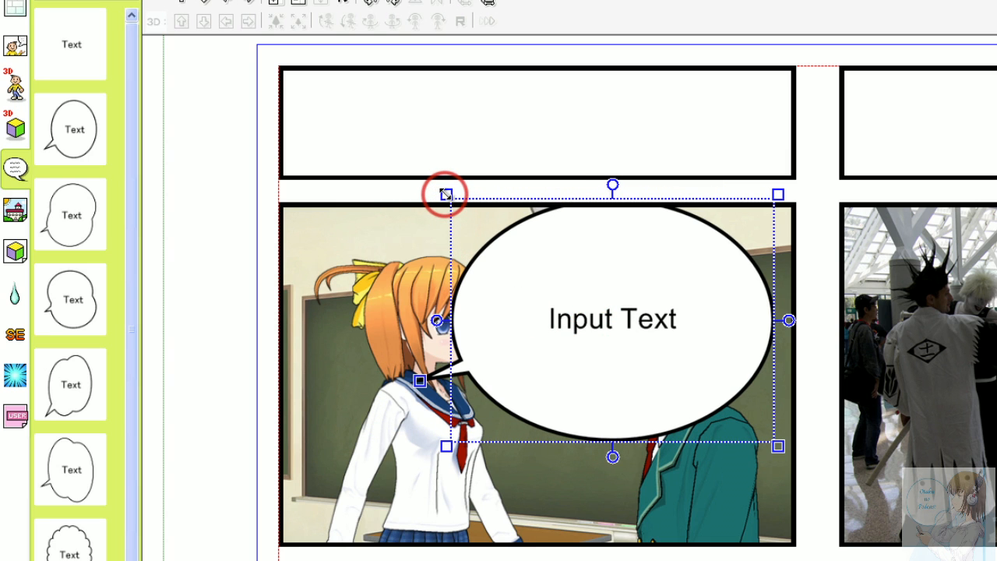
pyautogui.moveTo(445, 194); pyautogui.dragTo(575, 302)
pyautogui.moveTo(586, 344); pyautogui.dragTo(541, 272)
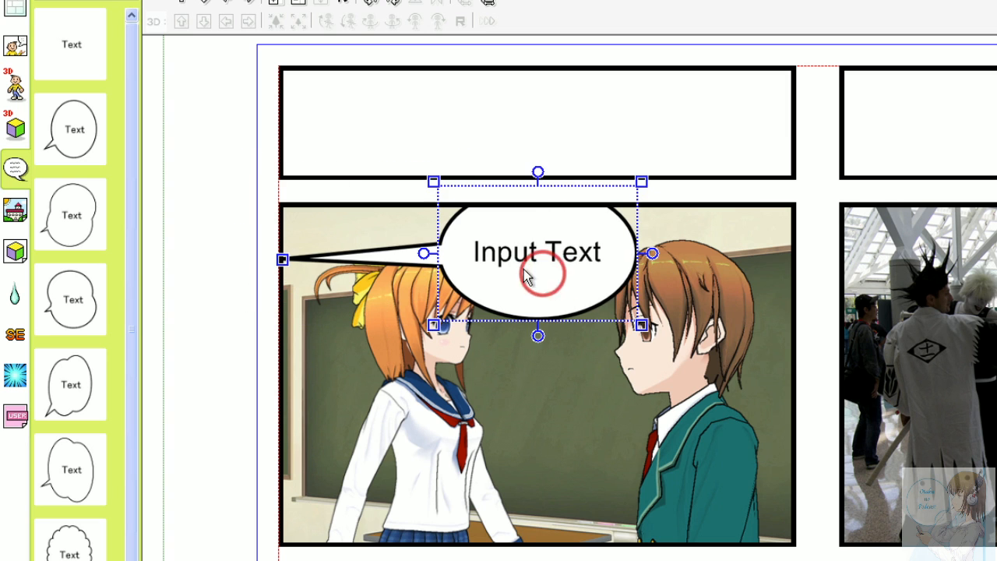
# Aim the speech balloon's tail at the boy's mouth and nudge the balloon slightly higher in the classroom panel
pyautogui.moveTo(292, 265); pyautogui.dragTo(508, 367)
pyautogui.moveTo(632, 380); pyautogui.dragTo(648, 375)
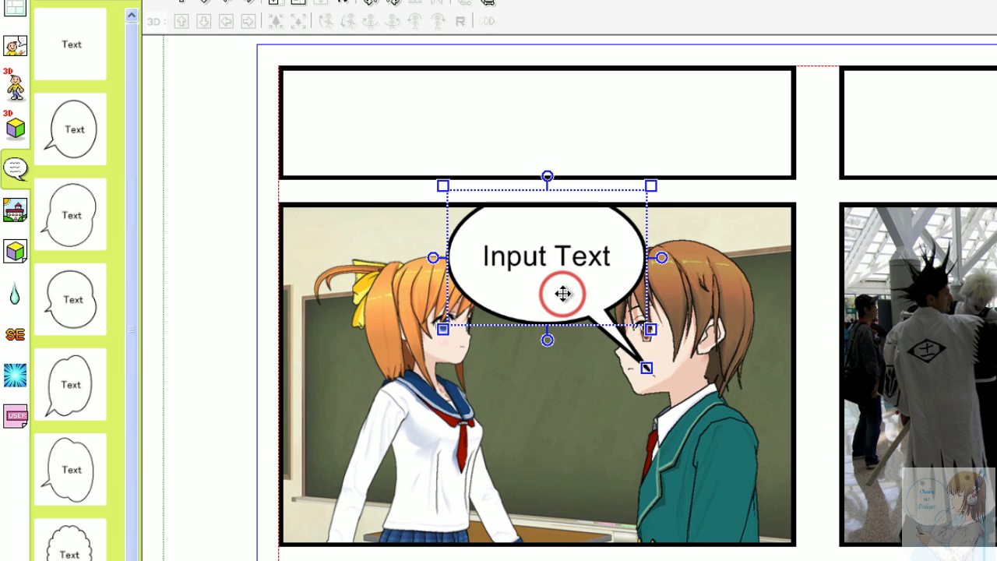
pyautogui.moveTo(570, 288); pyautogui.dragTo(566, 270)
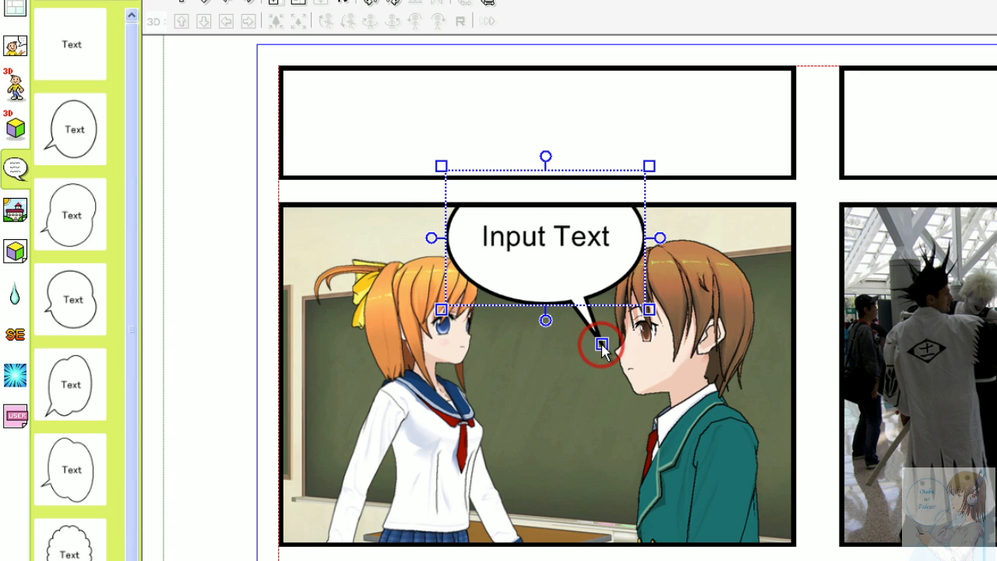
# Replace the classroom speech balloon's placeholder text with "Hi!"
pyautogui.click(549, 245)
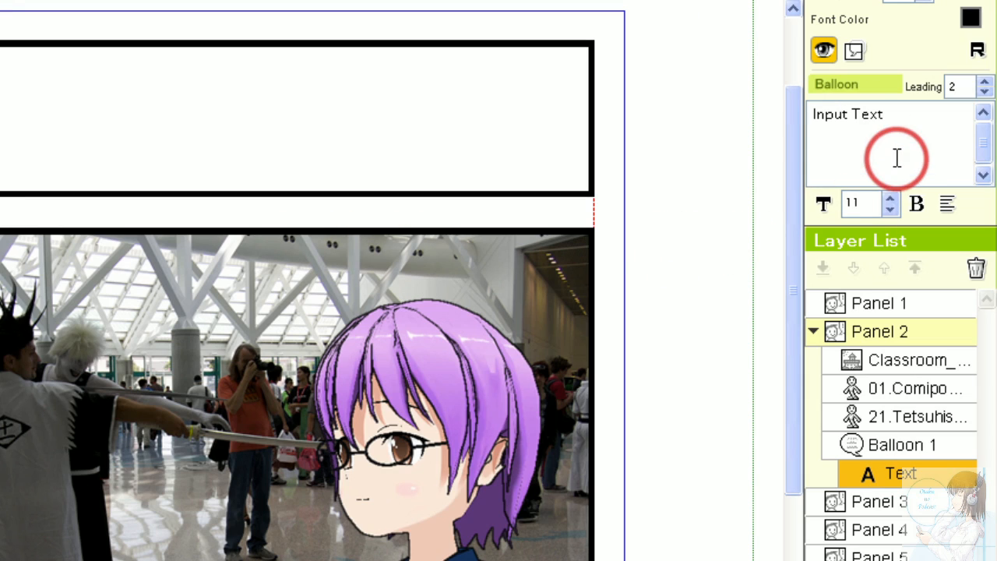
pyautogui.moveTo(897, 158); pyautogui.dragTo(797, 112)
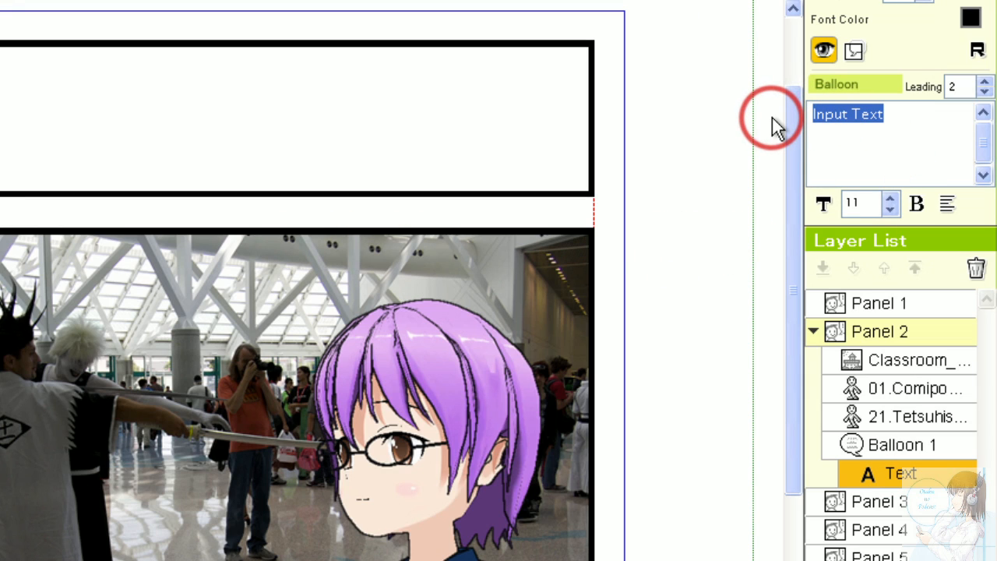
pyautogui.write('Hi!')
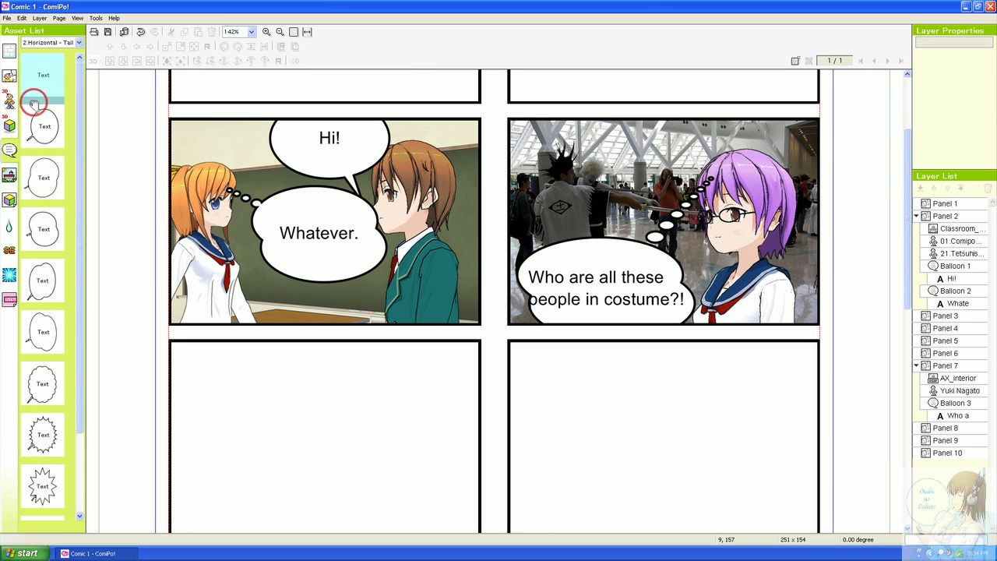
# Examine the 3D item categories, including Stationery, School, Daily Items and Clothing
pyautogui.click(10, 125)
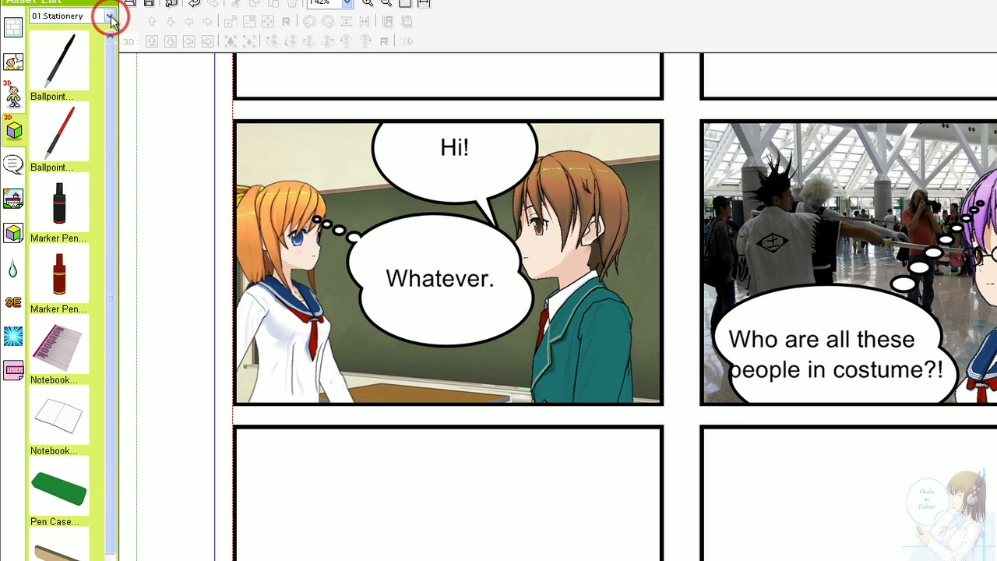
pyautogui.click(111, 17)
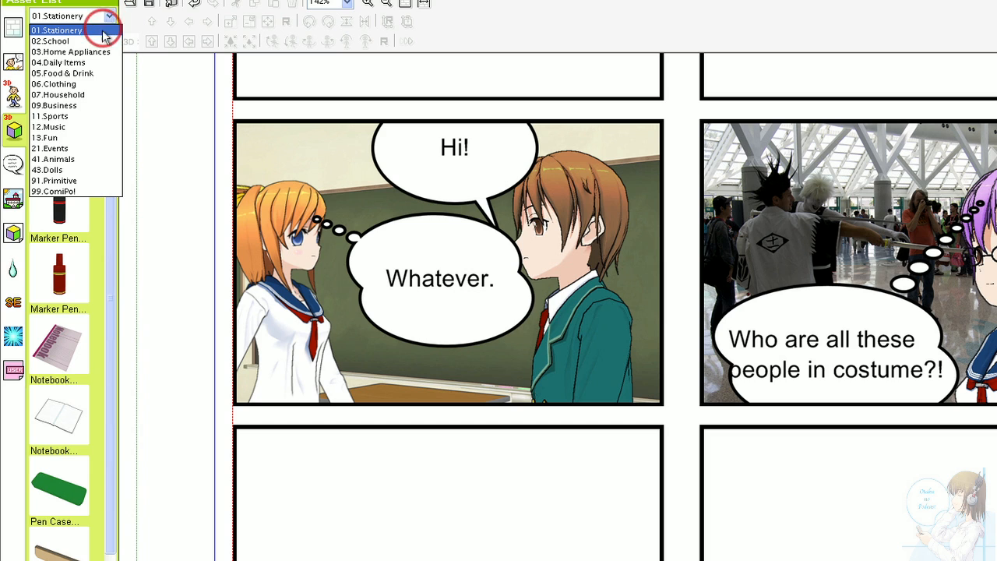
pyautogui.click(100, 40)
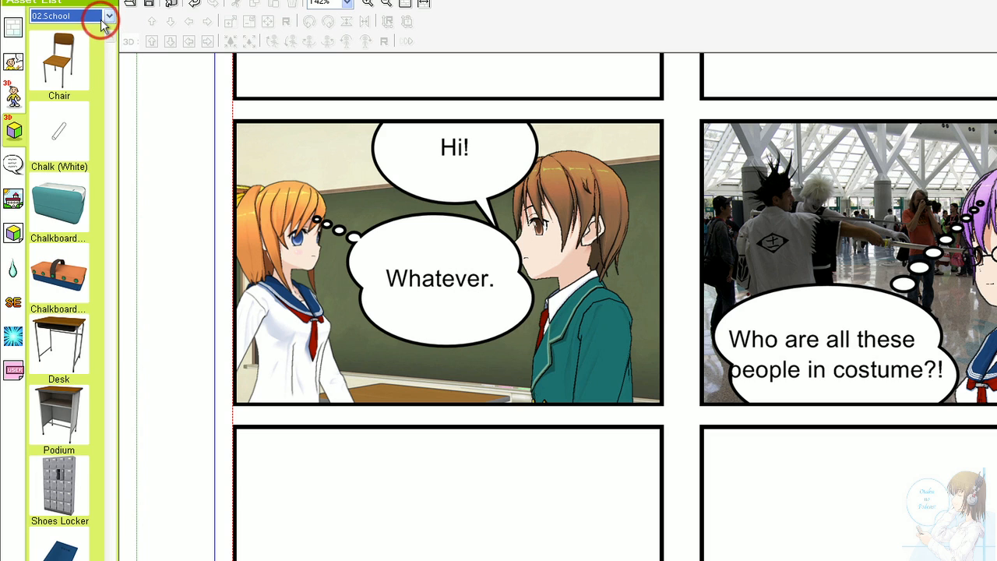
pyautogui.click(107, 16)
pyautogui.click(99, 63)
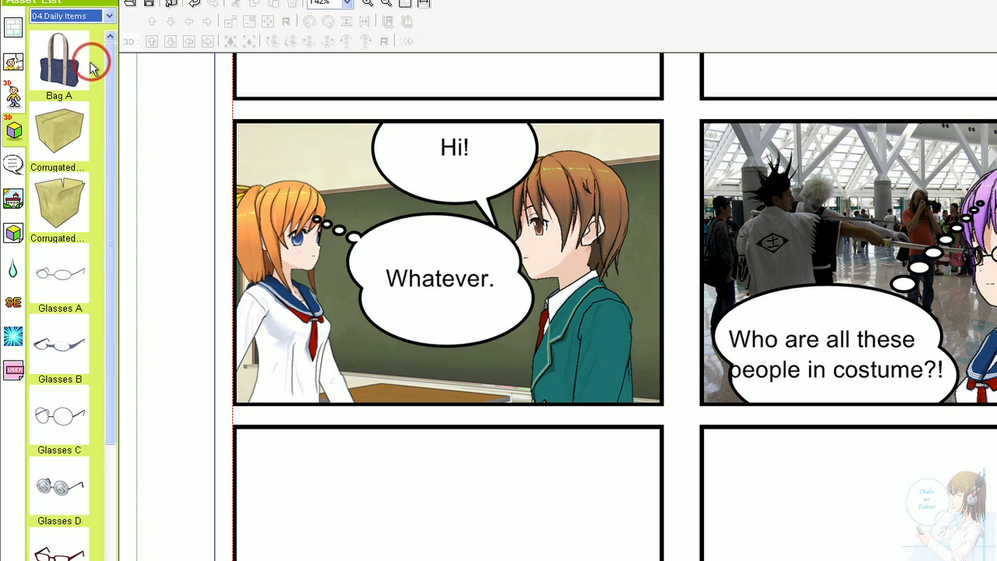
pyautogui.click(104, 17)
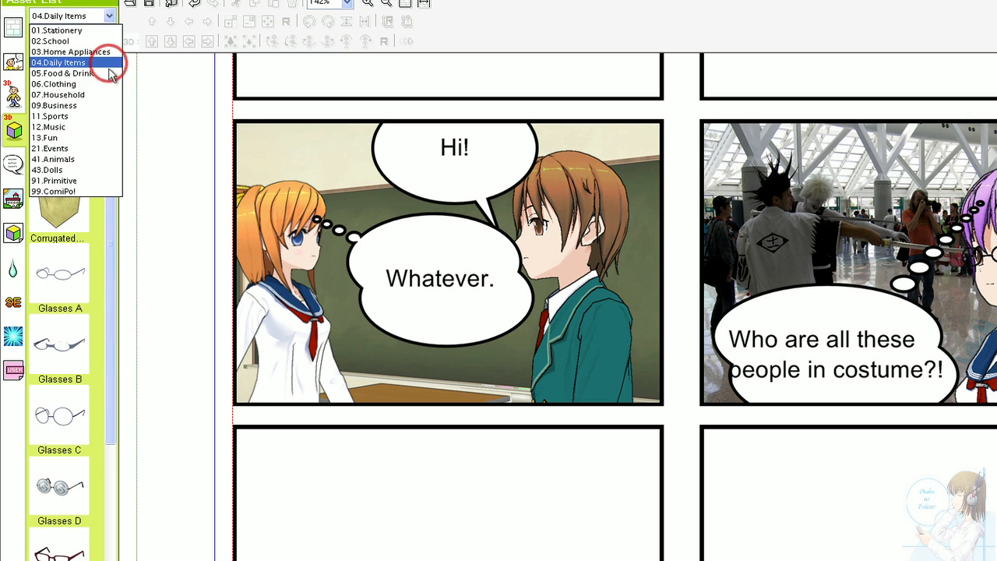
pyautogui.click(102, 83)
pyautogui.click(107, 17)
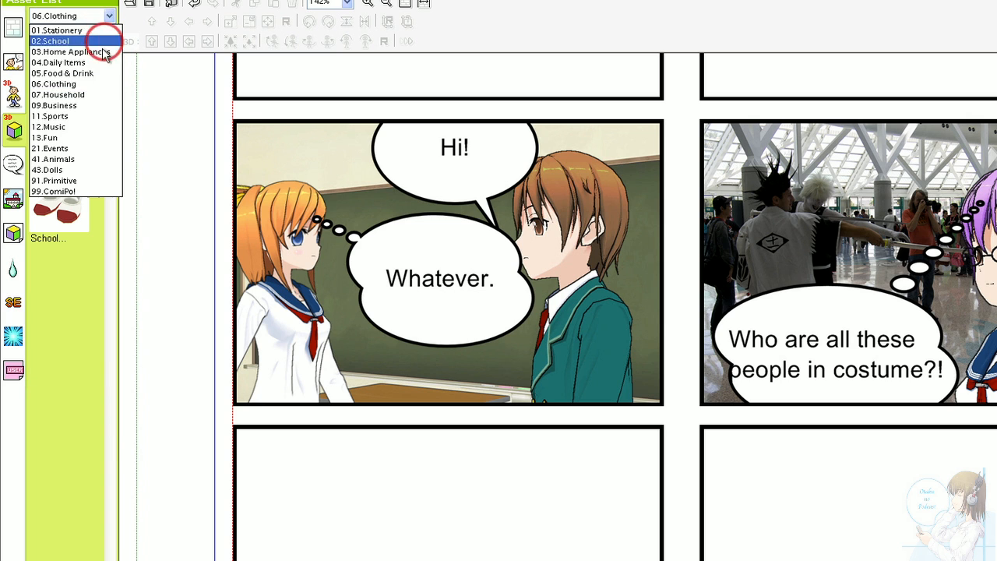
pyautogui.click(94, 96)
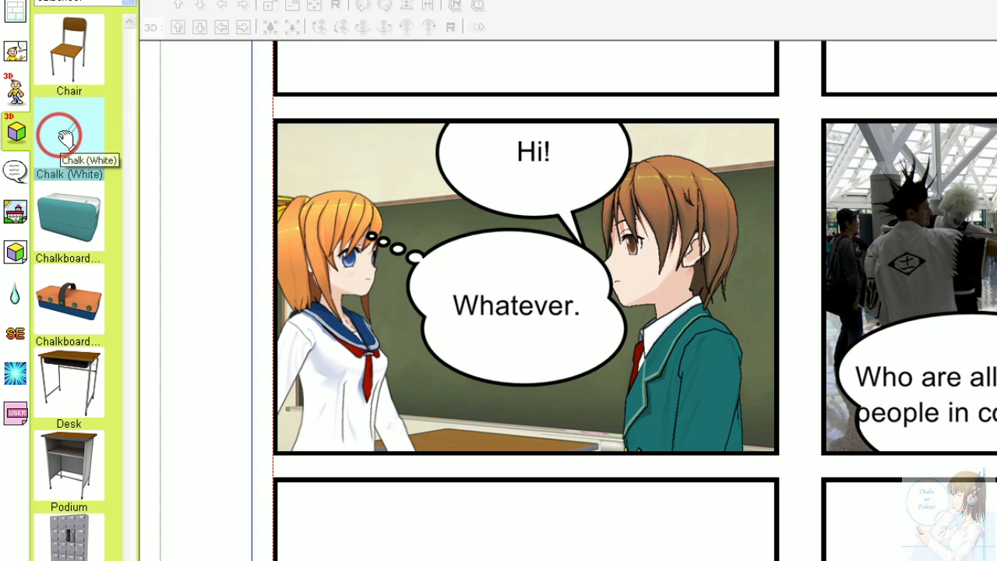
# Place the Chalk (White) 3D item in the classroom panel and position it at the blackboard's ledge beside the boy
pyautogui.moveTo(70, 137); pyautogui.dragTo(514, 417)
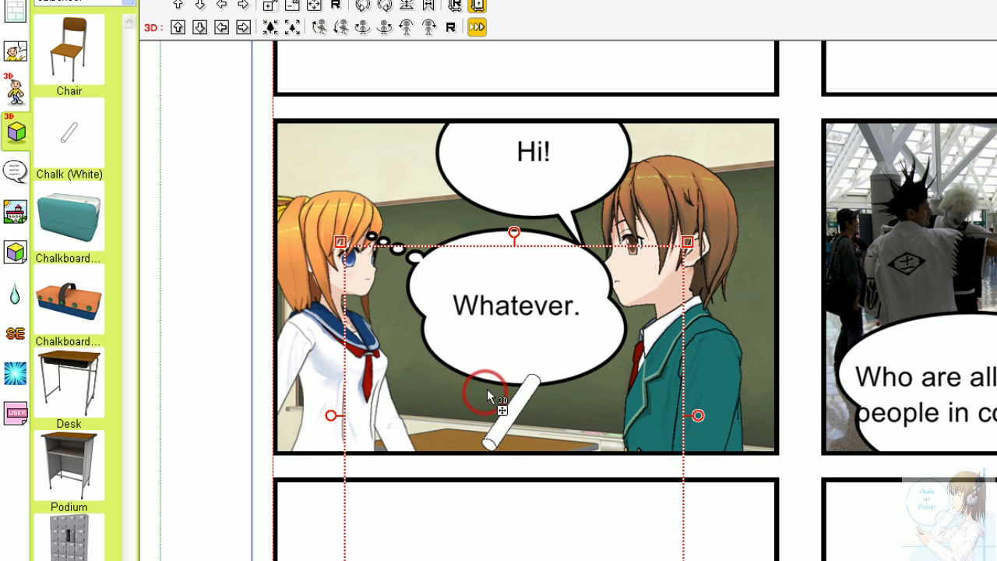
pyautogui.moveTo(487, 389); pyautogui.dragTo(568, 411)
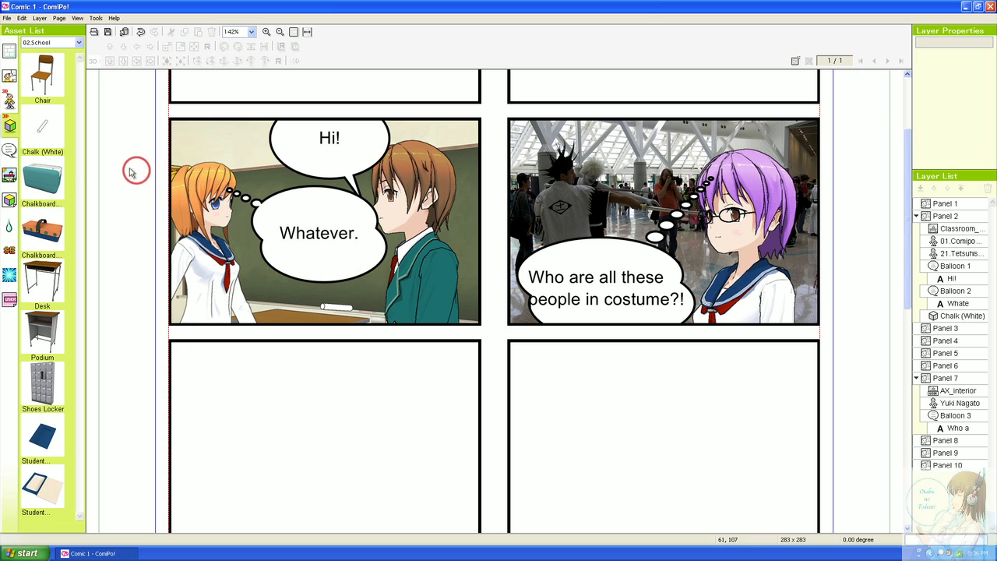
# Examine the manga symbol categories, including Sweat & Tears, Anger & Discord and Sleepy & Mixed-up
pyautogui.click(9, 224)
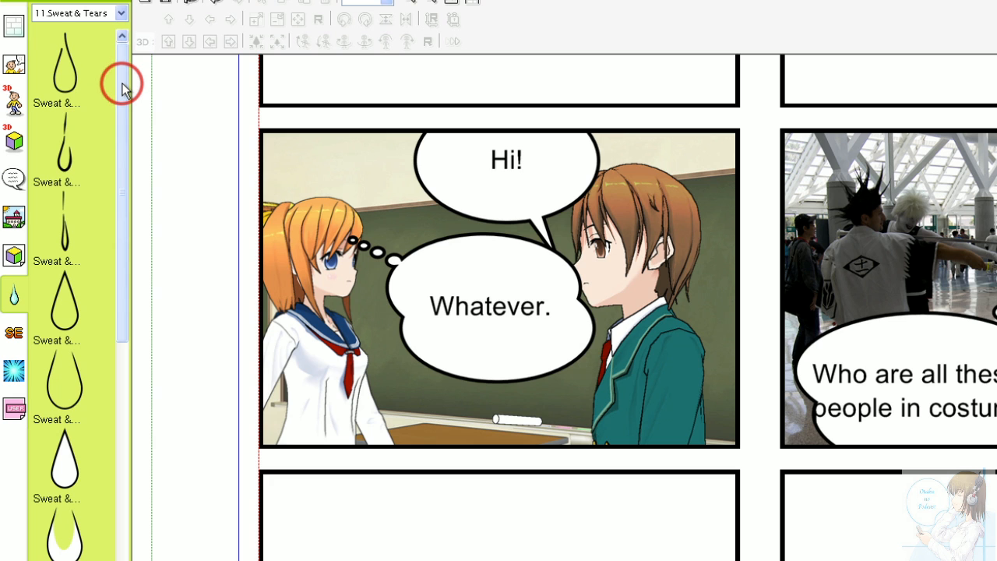
pyautogui.moveTo(123, 87); pyautogui.dragTo(81, 206)
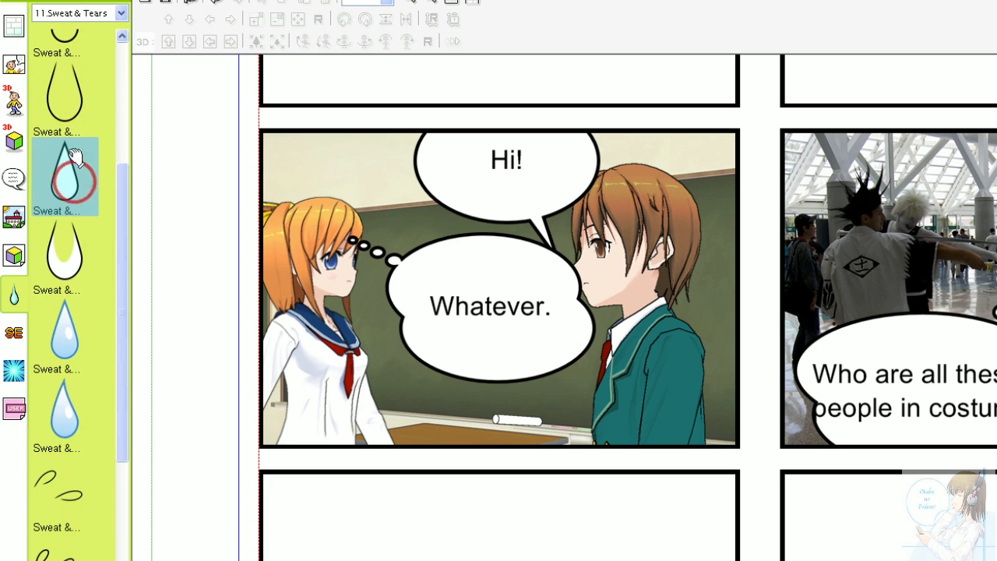
pyautogui.click(122, 13)
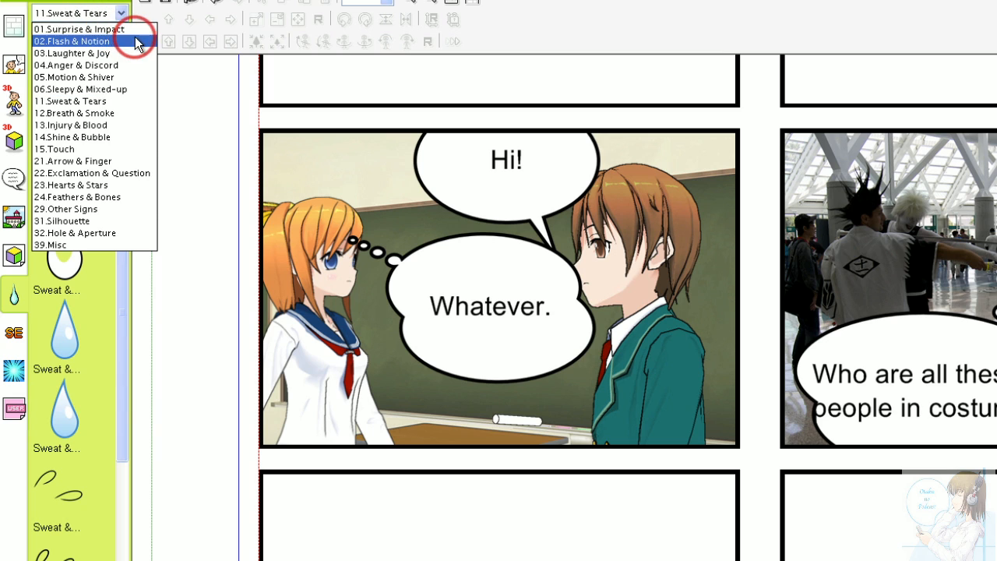
pyautogui.click(109, 64)
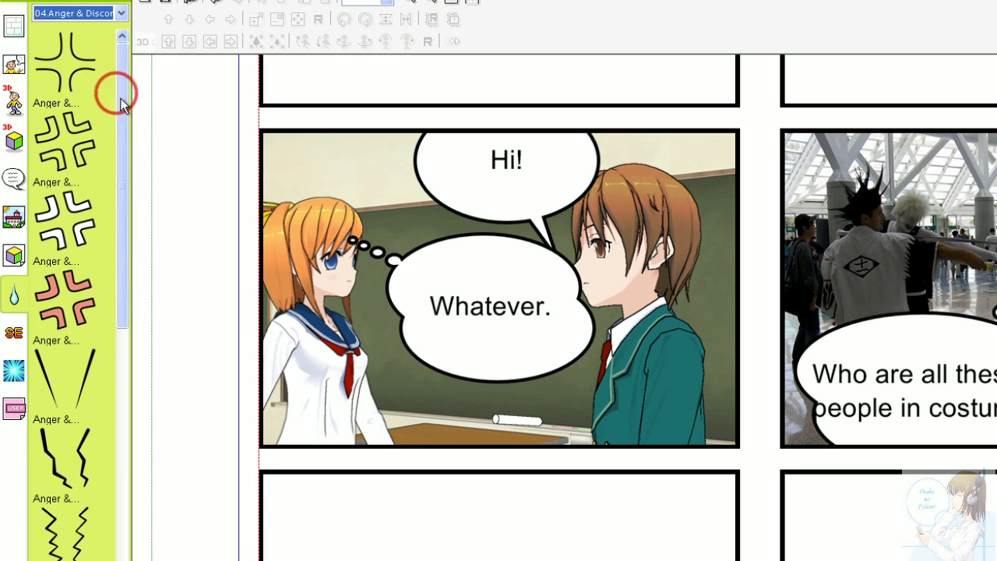
pyautogui.scroll(-1, 123, 152)
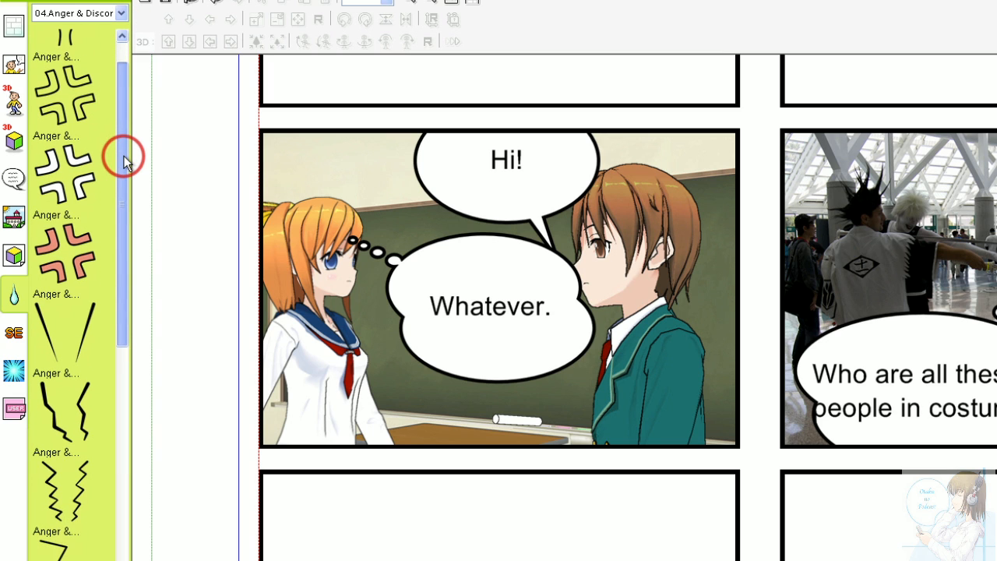
pyautogui.moveTo(123, 164); pyautogui.dragTo(129, 105)
pyautogui.click(84, 14)
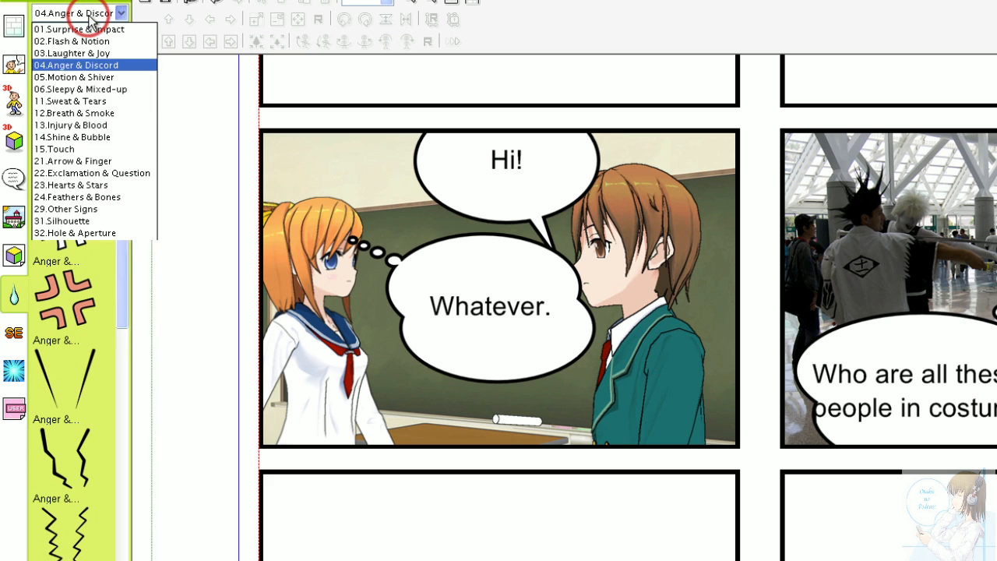
pyautogui.click(137, 90)
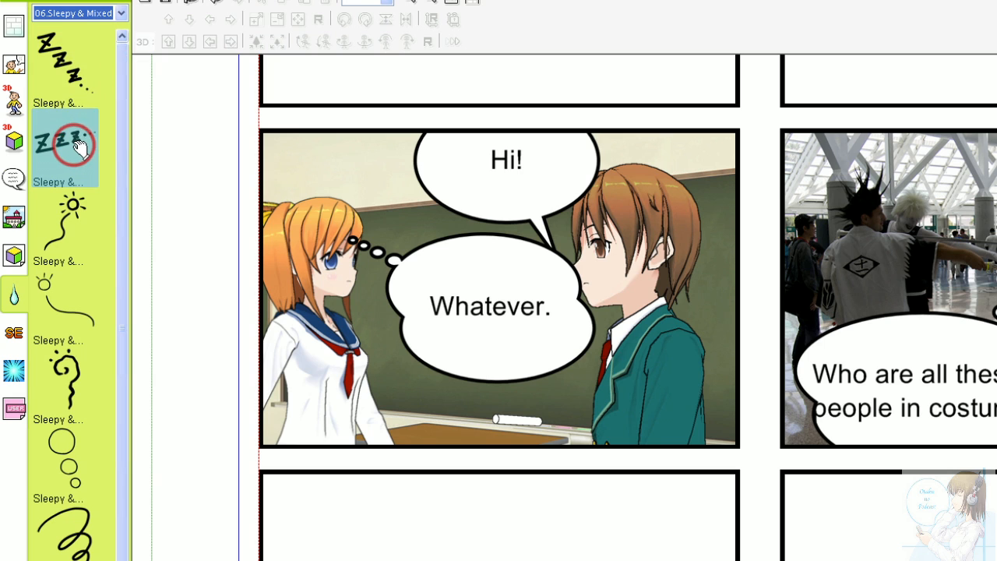
pyautogui.click(85, 14)
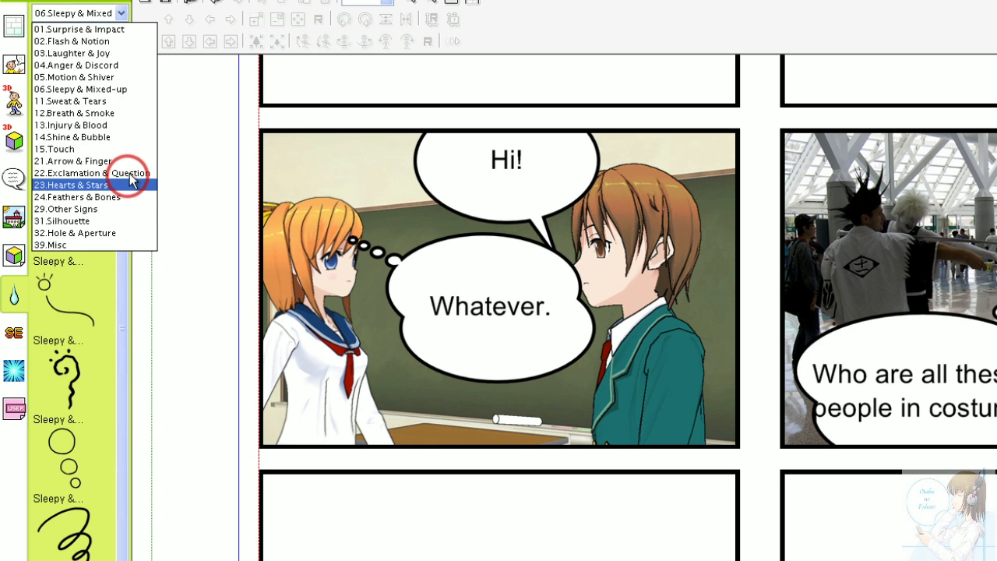
# Place a blue drop from the Sweat & Tears symbols on the purple-haired girl's head and shrink it
pyautogui.click(131, 102)
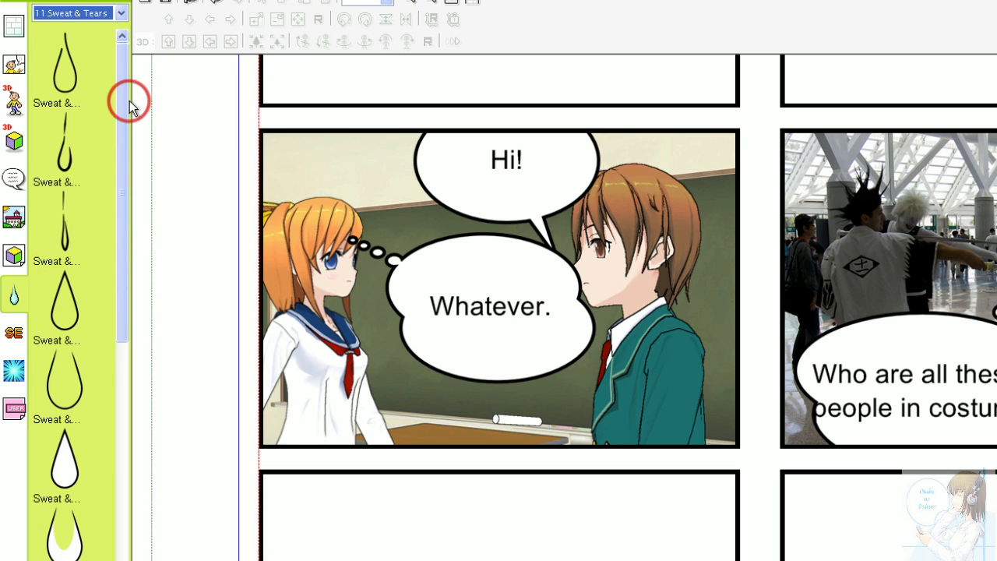
pyautogui.moveTo(130, 102); pyautogui.dragTo(148, 329)
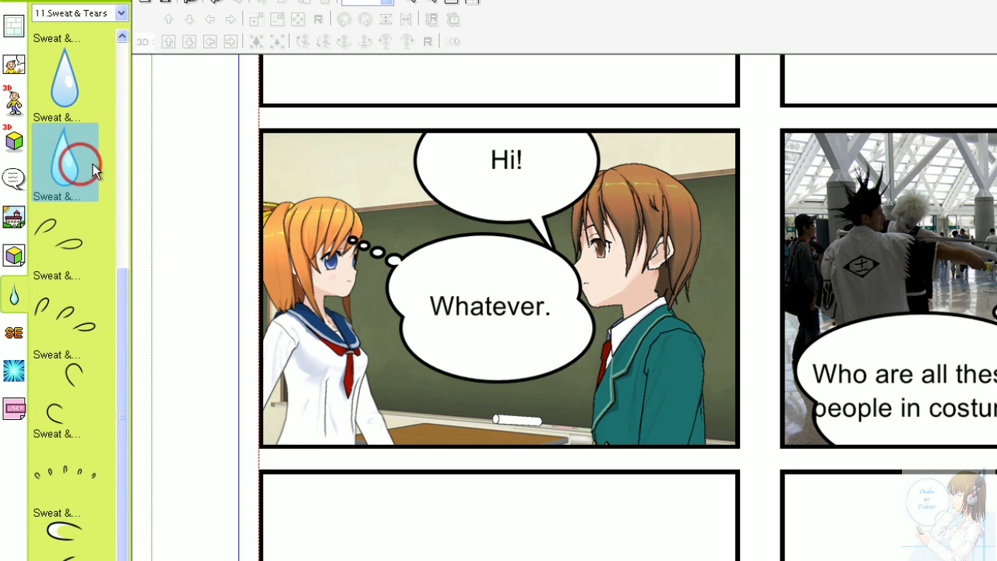
pyautogui.moveTo(92, 164); pyautogui.dragTo(996, 247)
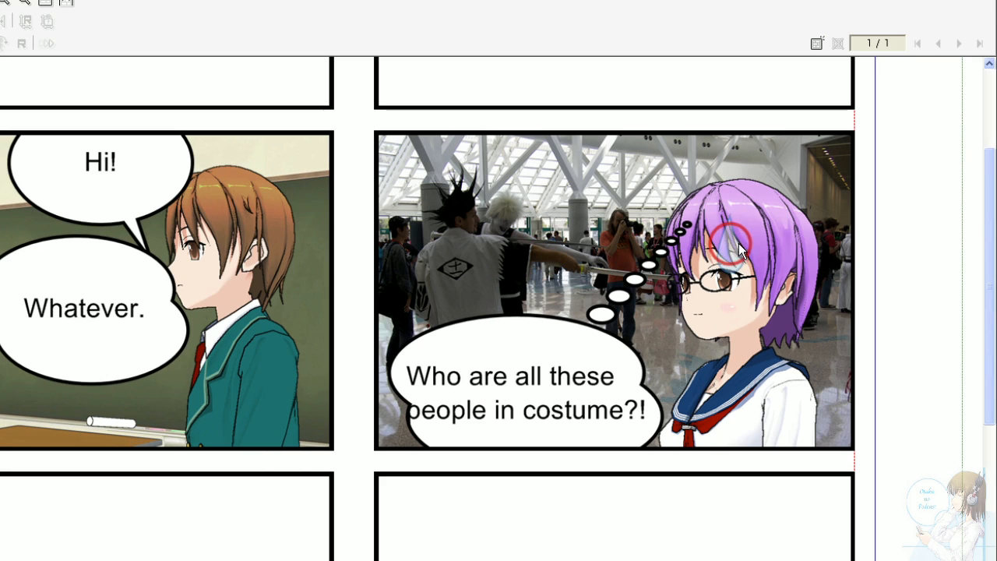
pyautogui.moveTo(740, 247); pyautogui.dragTo(741, 248)
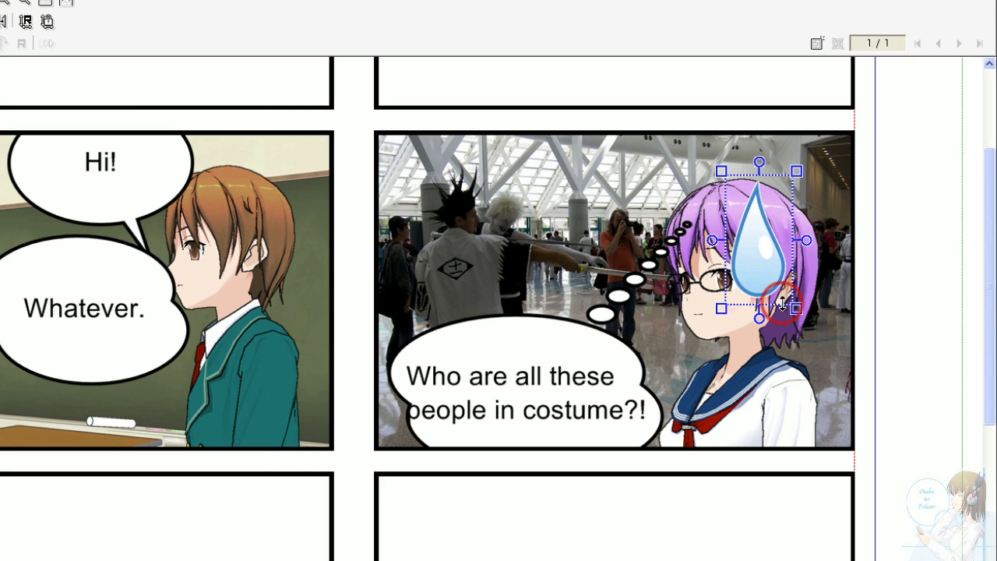
pyautogui.moveTo(796, 308); pyautogui.dragTo(769, 260)
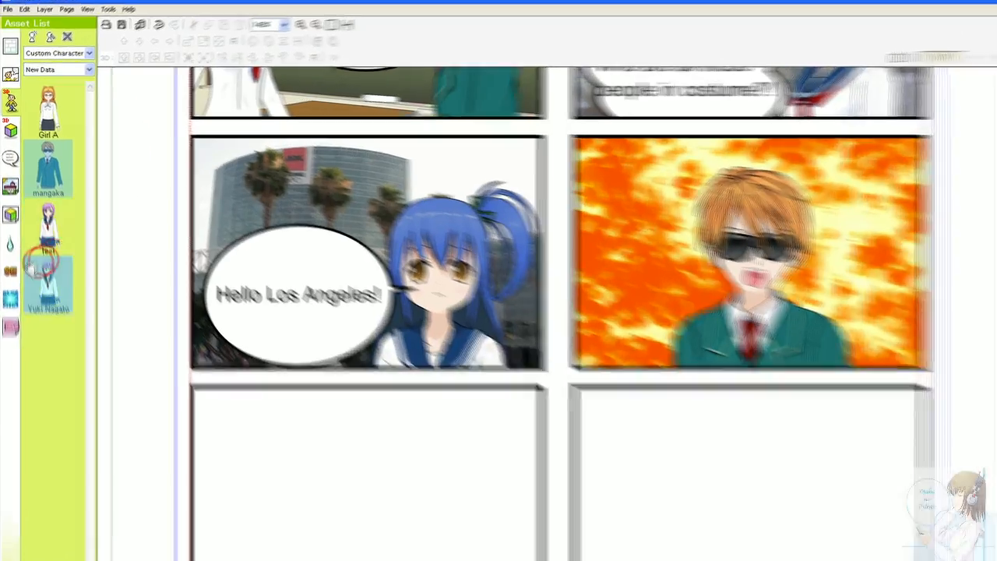
# Add a dark HQ Focus Lines effect to the flame-background panel with the boy in sunglasses
pyautogui.click(9, 274)
pyautogui.click(33, 218)
pyautogui.click(97, 124)
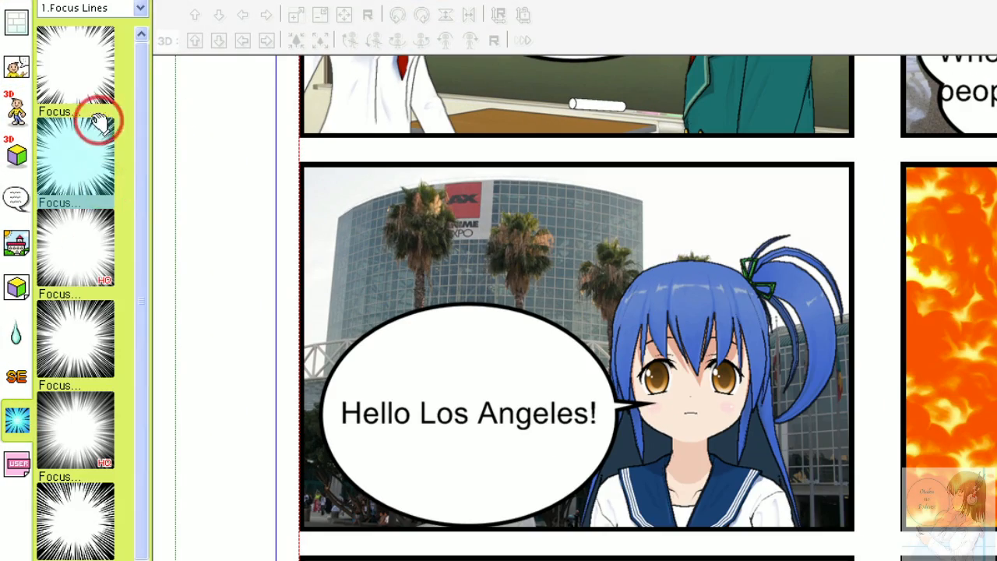
pyautogui.click(73, 67)
pyautogui.click(100, 276)
pyautogui.click(79, 426)
pyautogui.moveTo(79, 426); pyautogui.dragTo(996, 367)
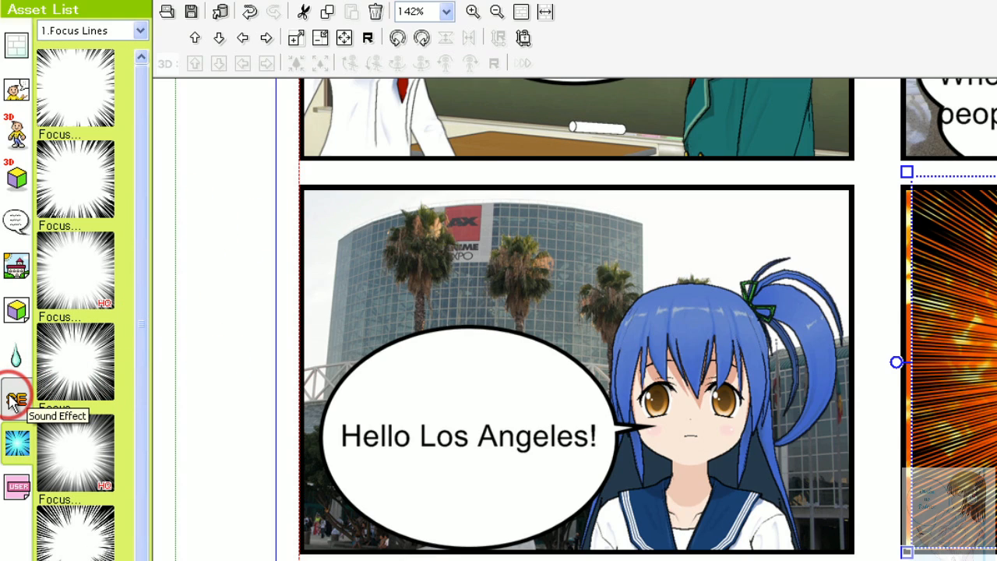
# Place the first JPN.Anger sound effect over the sunglasses boy's panel, then show the 01.ENG sound effects
pyautogui.click(16, 402)
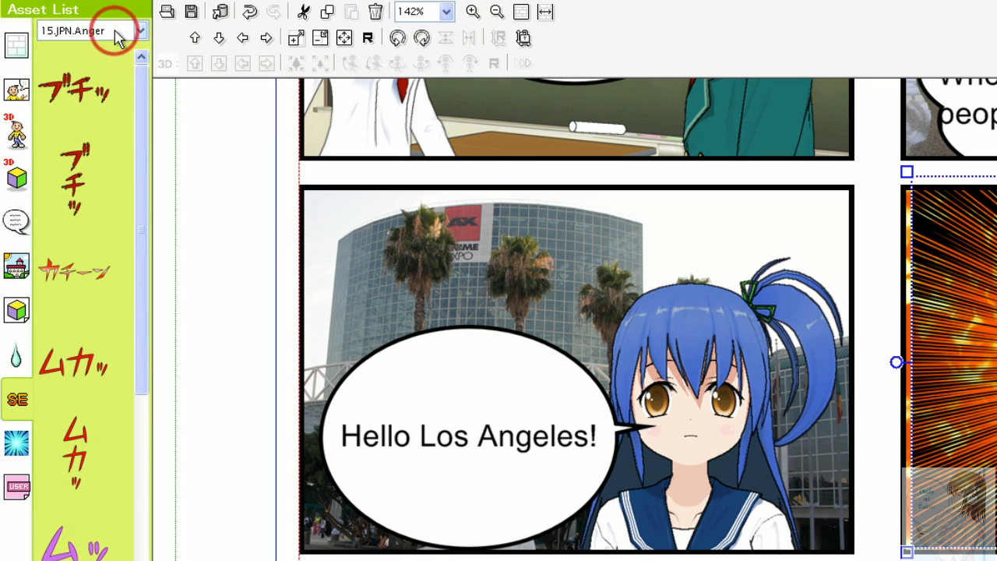
pyautogui.moveTo(74, 92); pyautogui.dragTo(996, 211)
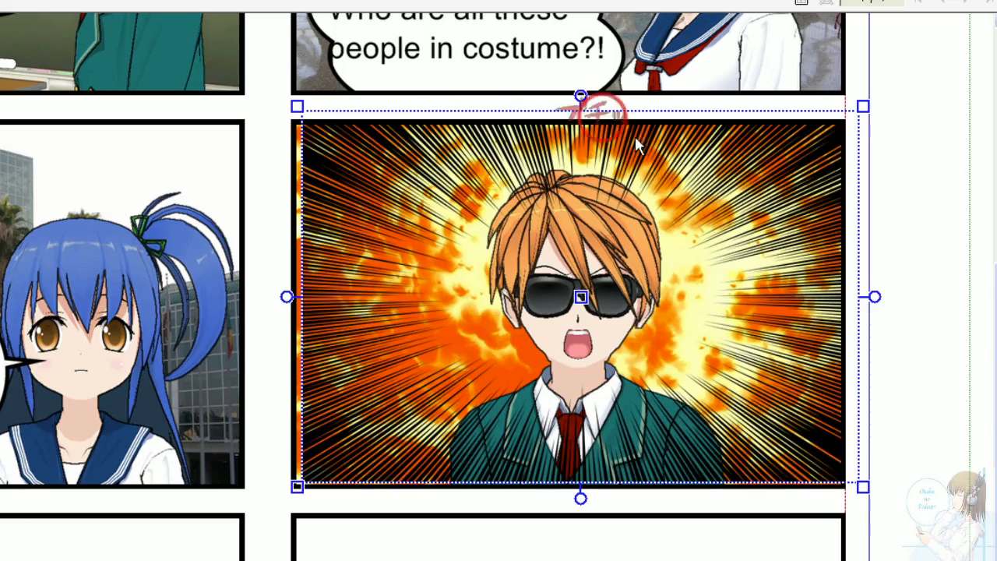
pyautogui.moveTo(637, 144); pyautogui.dragTo(715, 212)
pyautogui.click(219, 150)
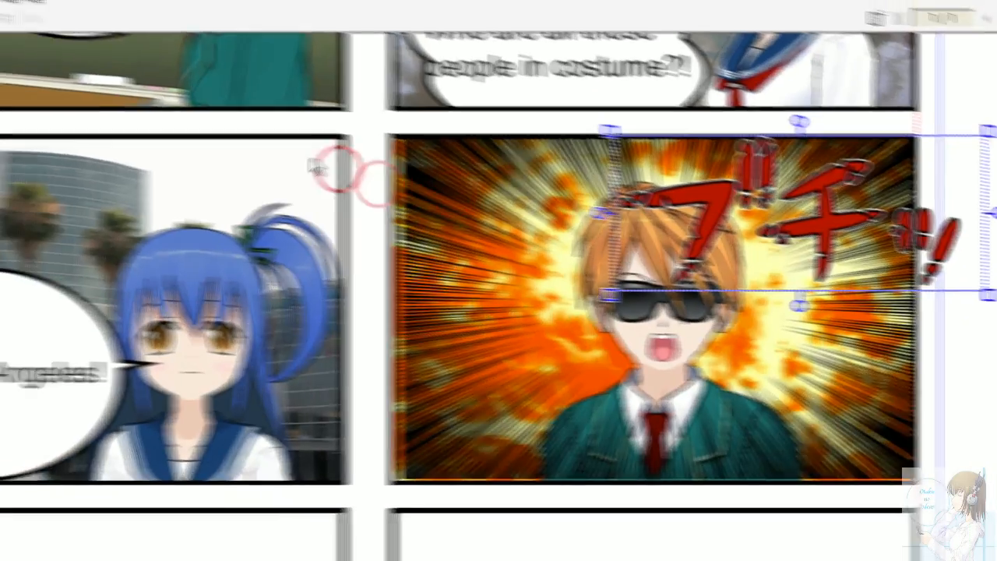
pyautogui.click(76, 61)
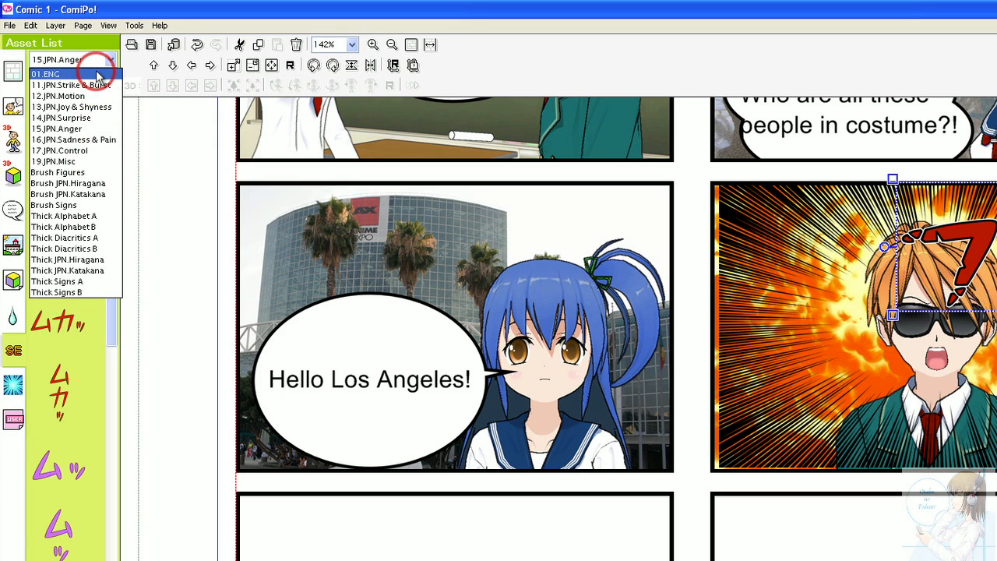
pyautogui.click(98, 74)
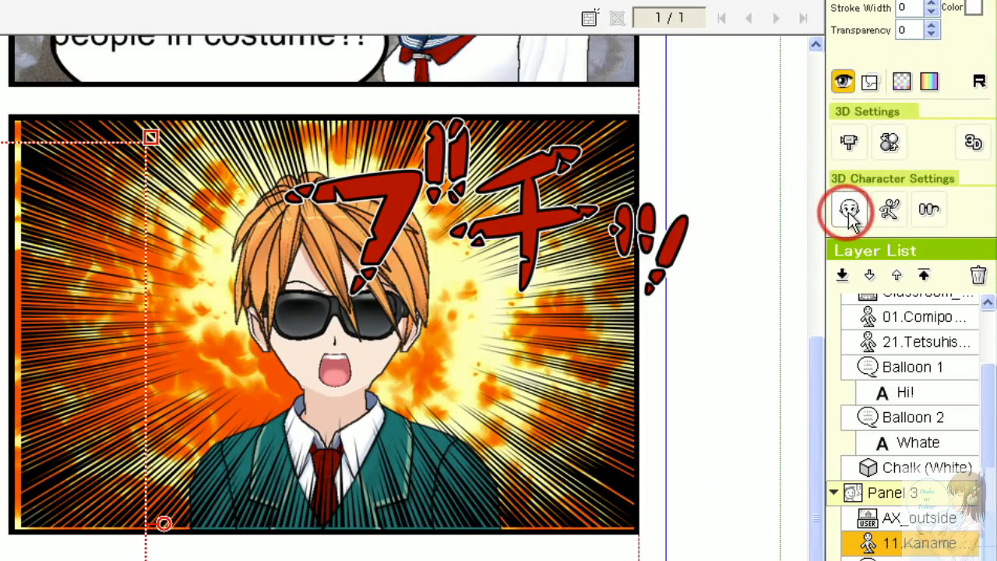
# Try the fourth Laughing_2 face, the Pain face and the open-mouthed Shy face on the blue-haired girl in the Los Angeles panel
pyautogui.click(850, 214)
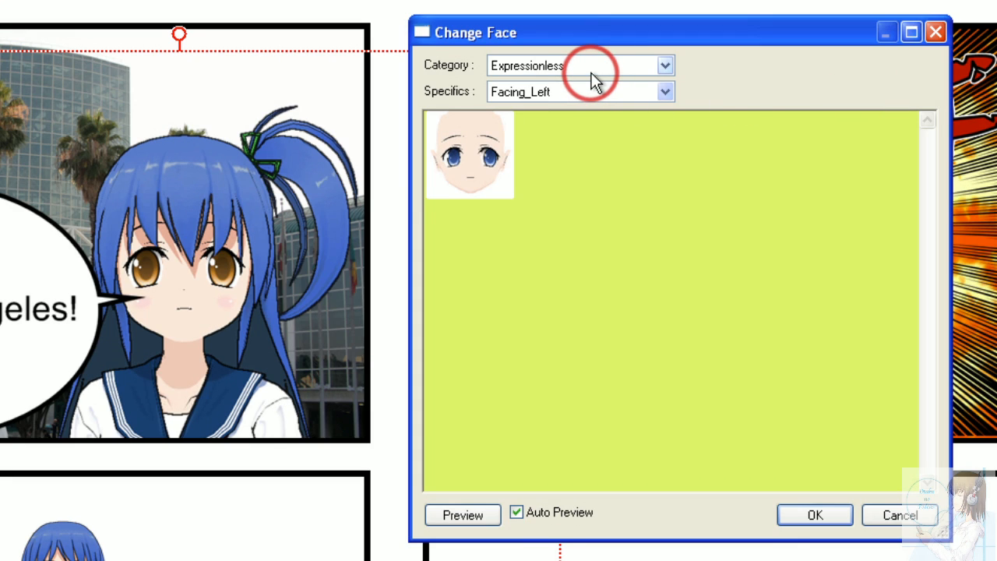
pyautogui.click(601, 65)
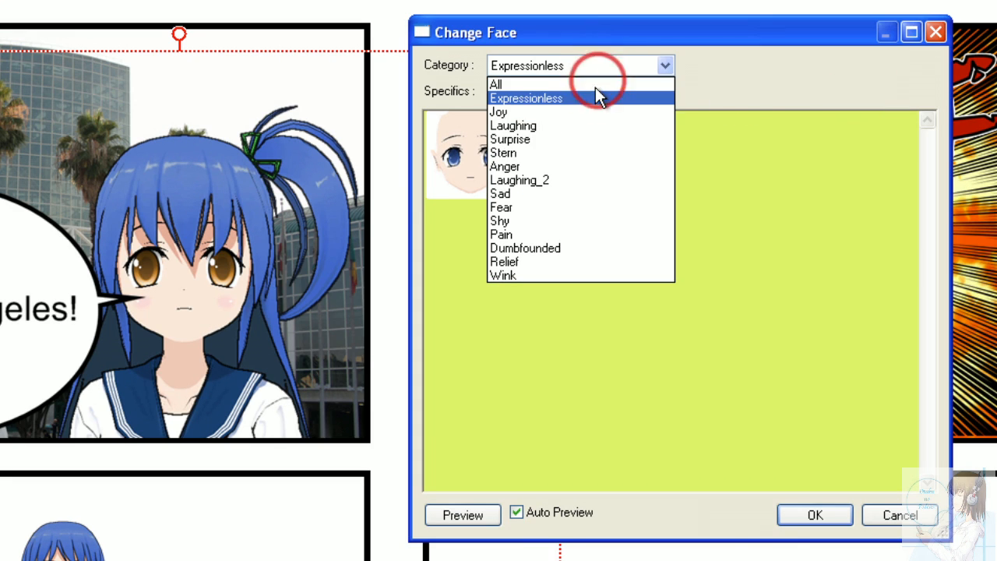
pyautogui.click(568, 187)
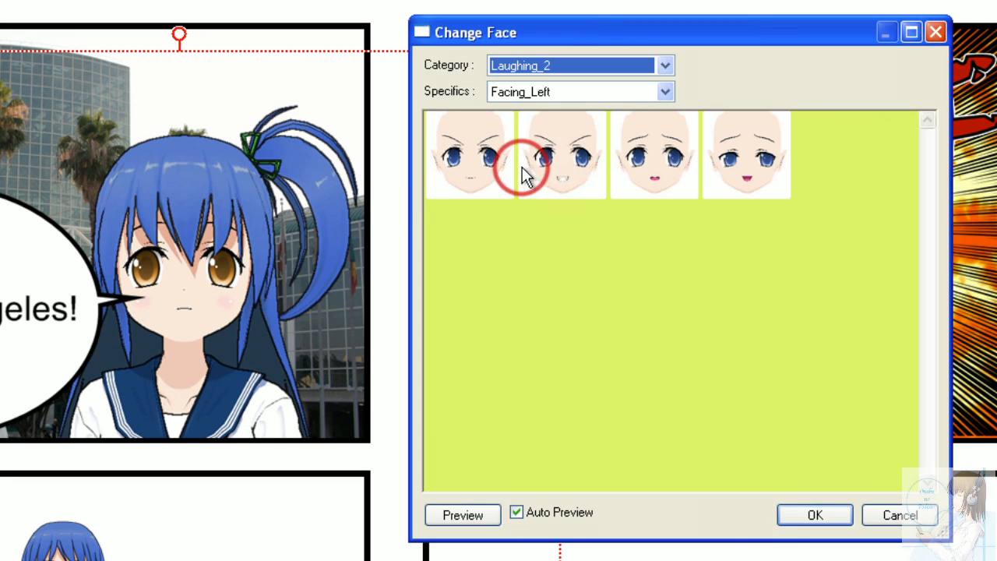
pyautogui.click(731, 163)
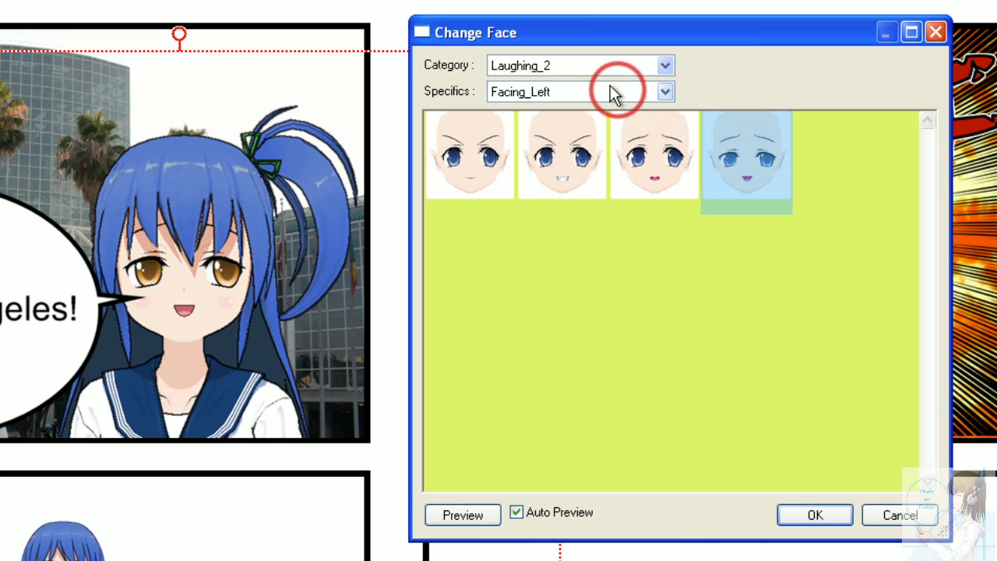
pyautogui.click(576, 69)
pyautogui.click(566, 234)
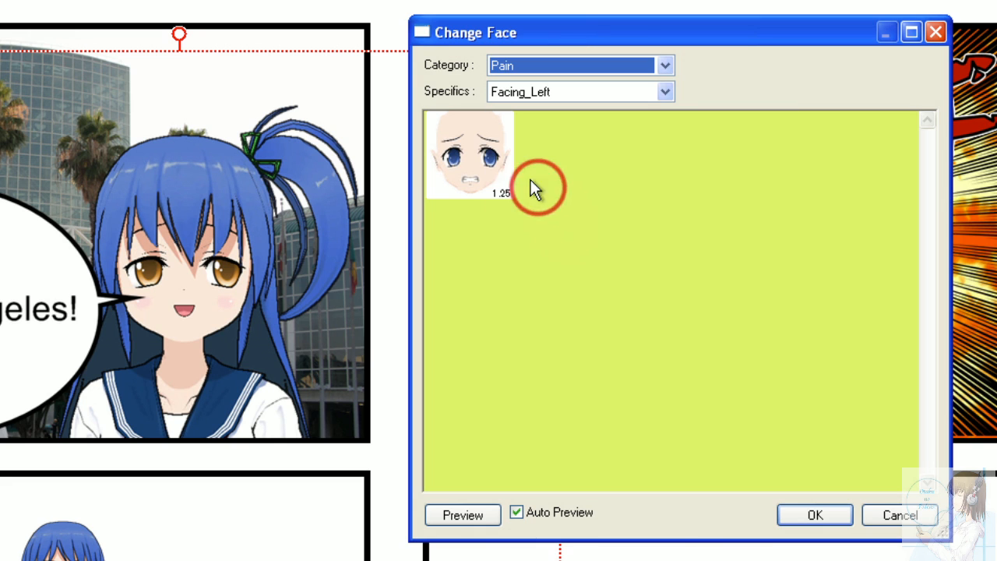
pyautogui.click(470, 144)
pyautogui.click(581, 69)
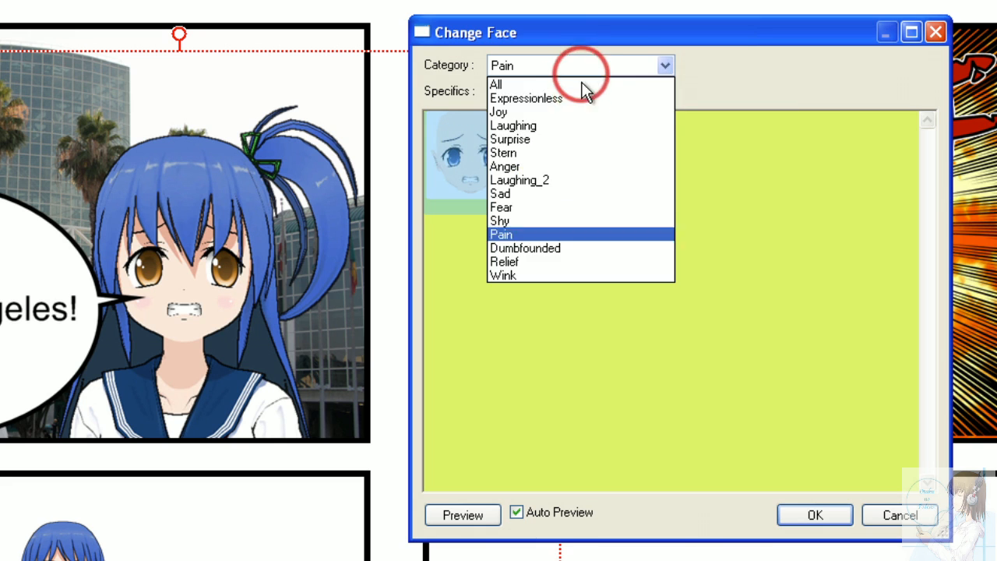
pyautogui.click(572, 220)
pyautogui.click(575, 161)
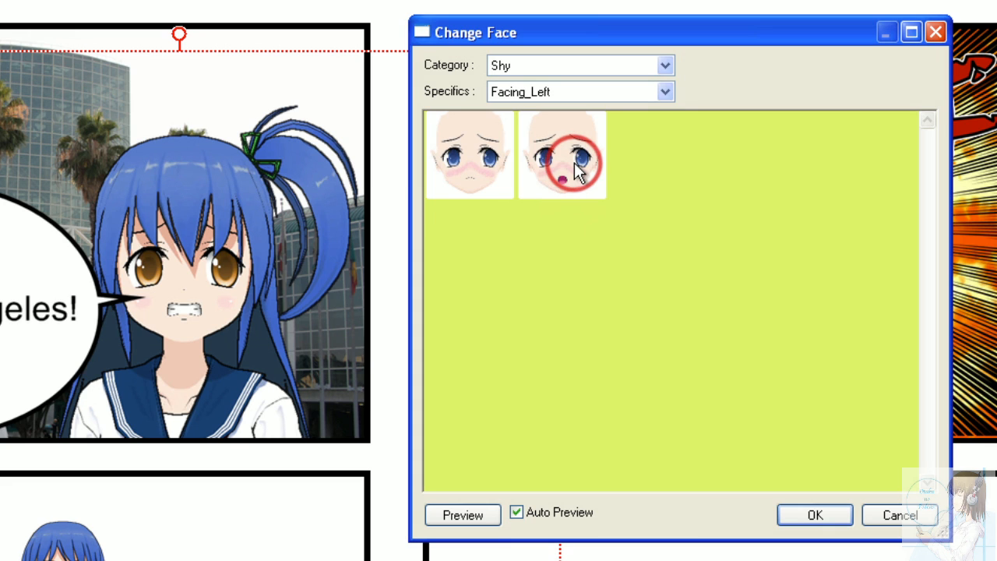
# Give the blue-haired girl in the Los Angeles panel the first Joy face
pyautogui.click(550, 70)
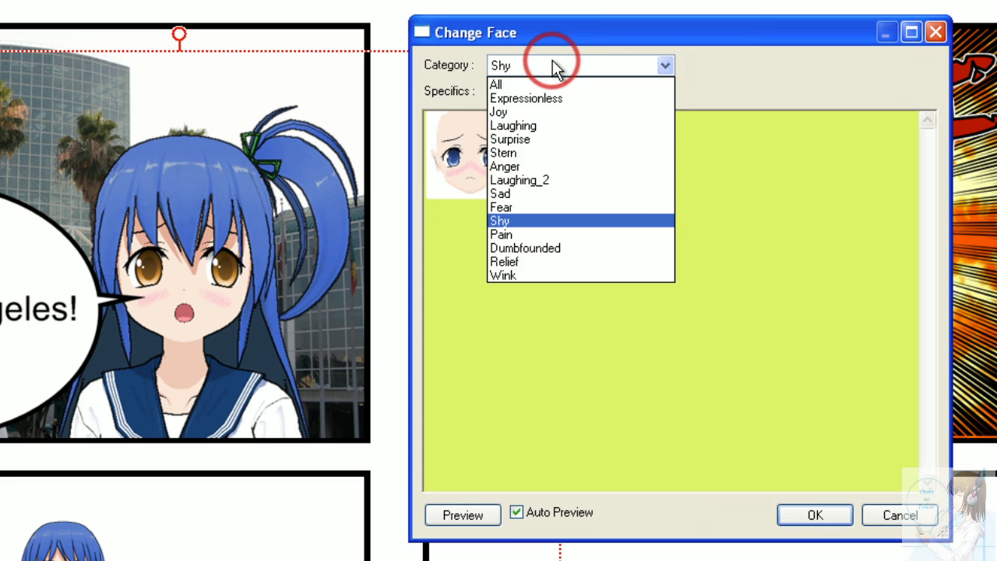
pyautogui.click(556, 111)
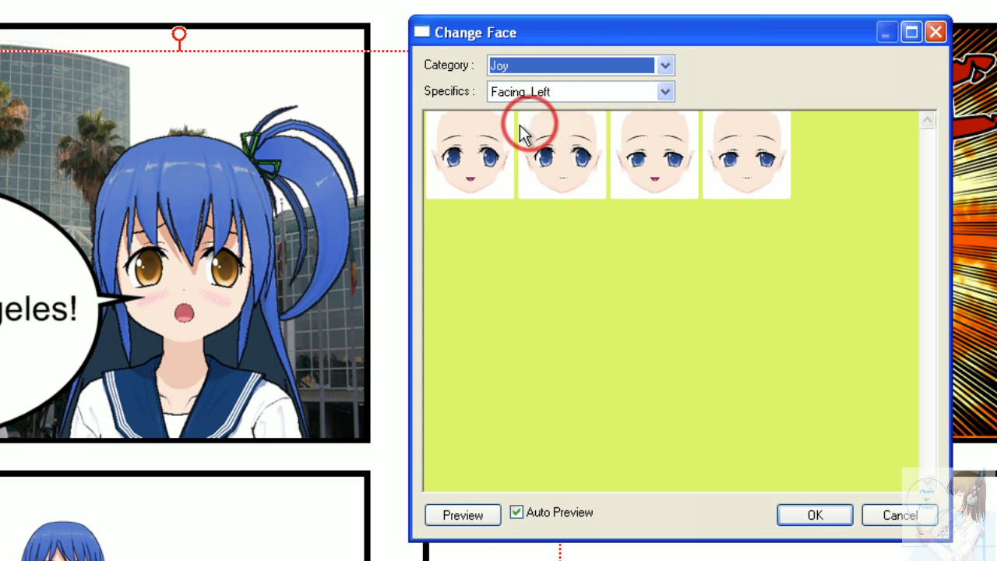
pyautogui.click(465, 148)
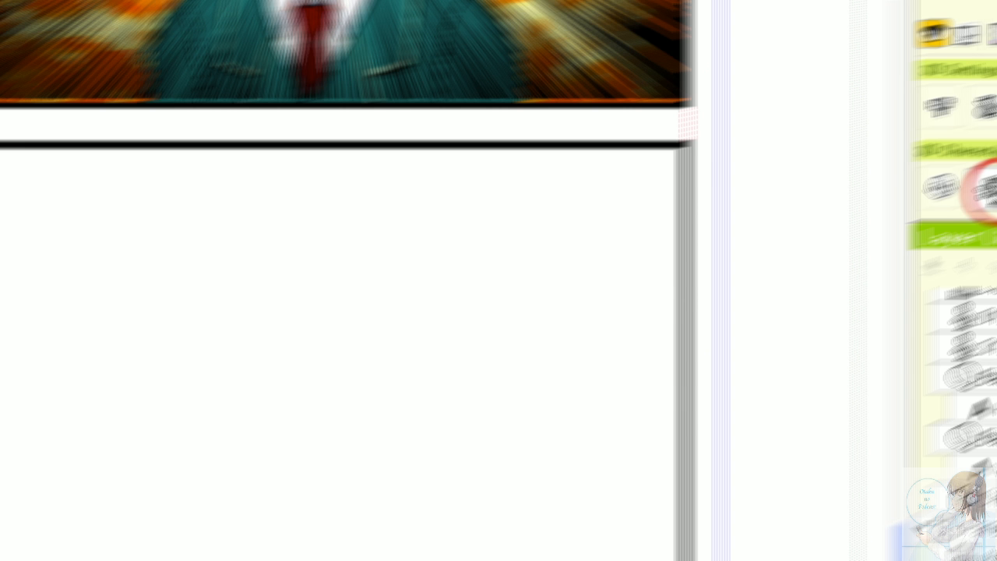
# Try poses 098, 109 and 119 on the blue-haired boy with glasses and apply pose 125 to him
pyautogui.click(984, 187)
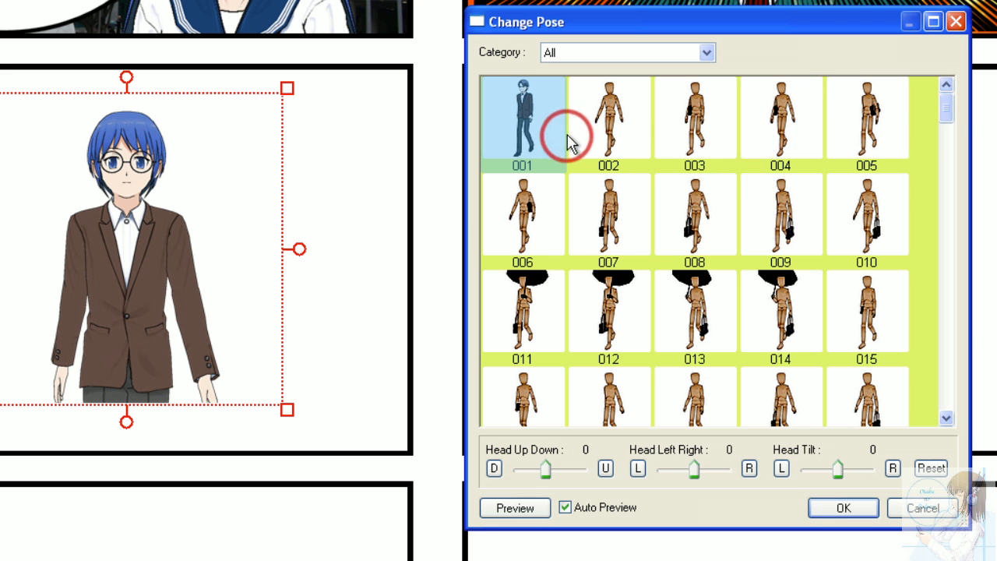
pyautogui.moveTo(946, 116); pyautogui.dragTo(932, 269)
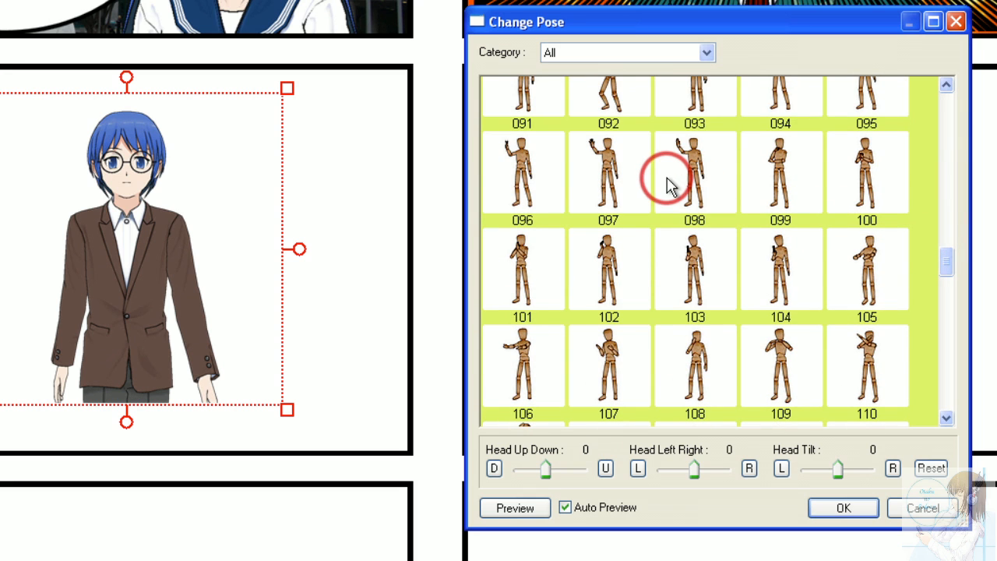
pyautogui.click(664, 175)
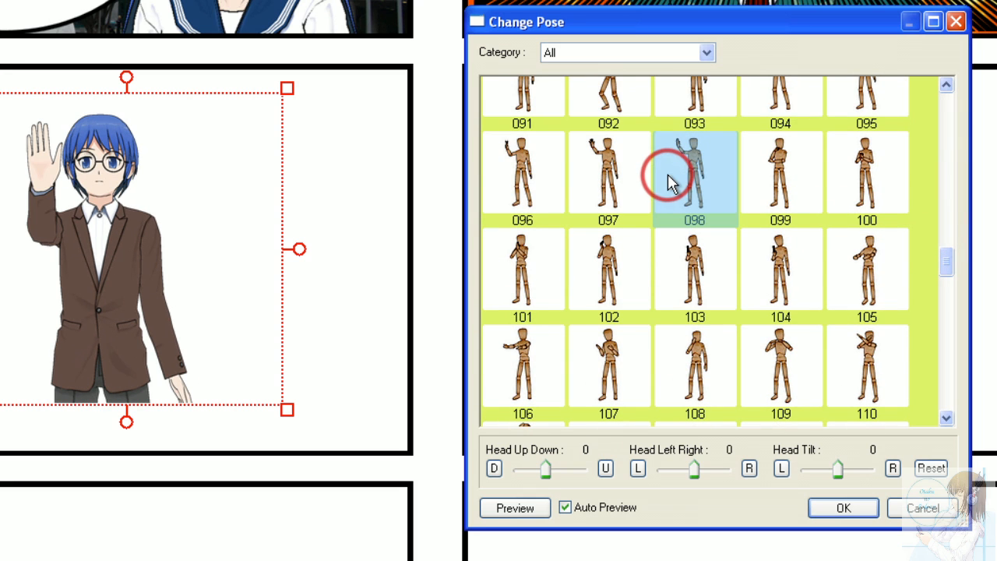
pyautogui.click(781, 355)
pyautogui.click(945, 334)
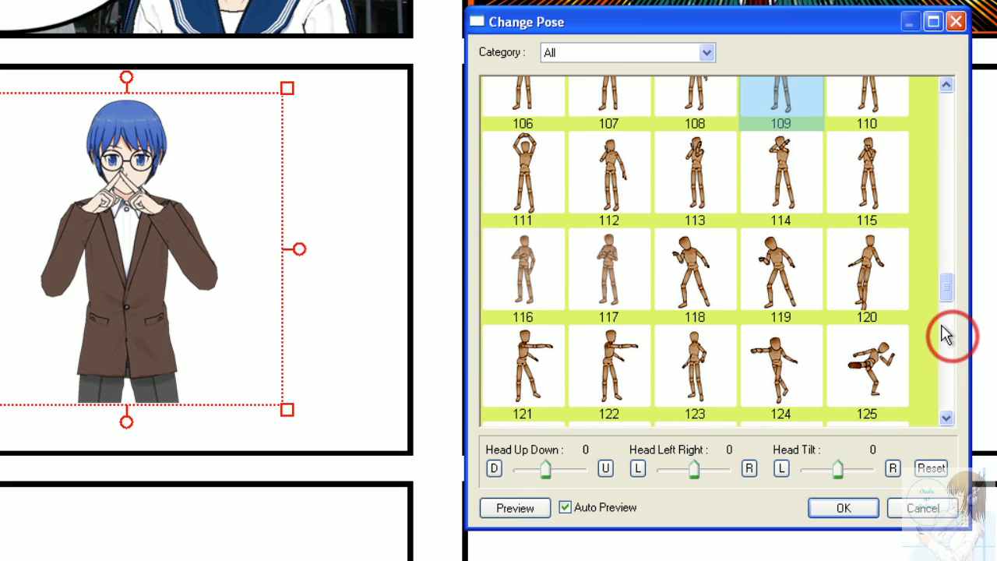
pyautogui.click(786, 263)
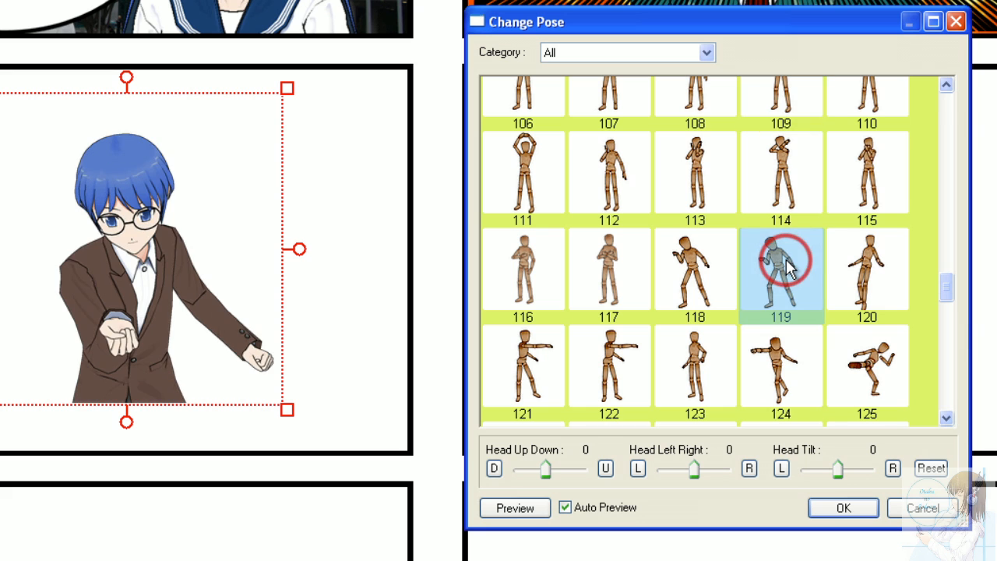
pyautogui.click(873, 361)
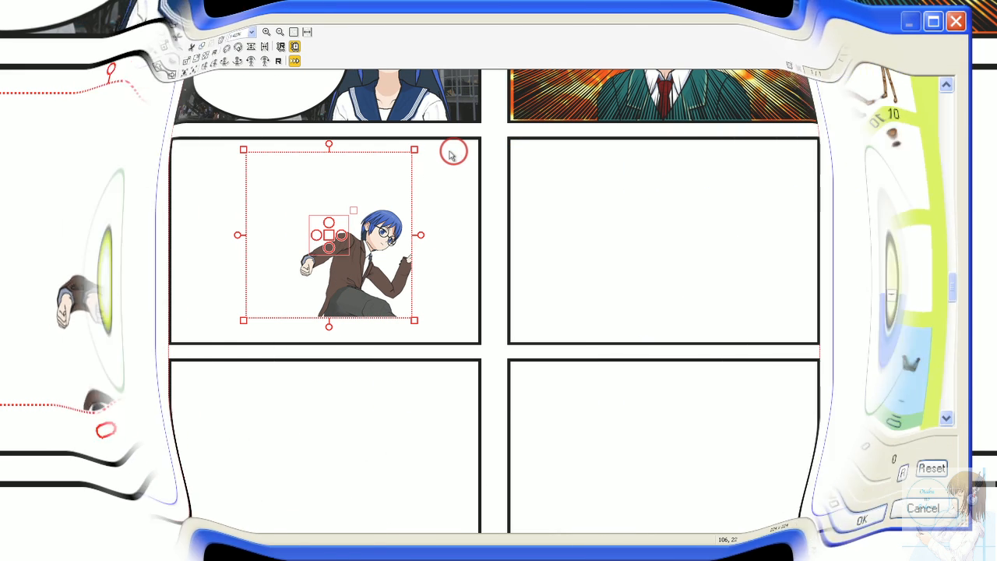
pyautogui.press('Return')
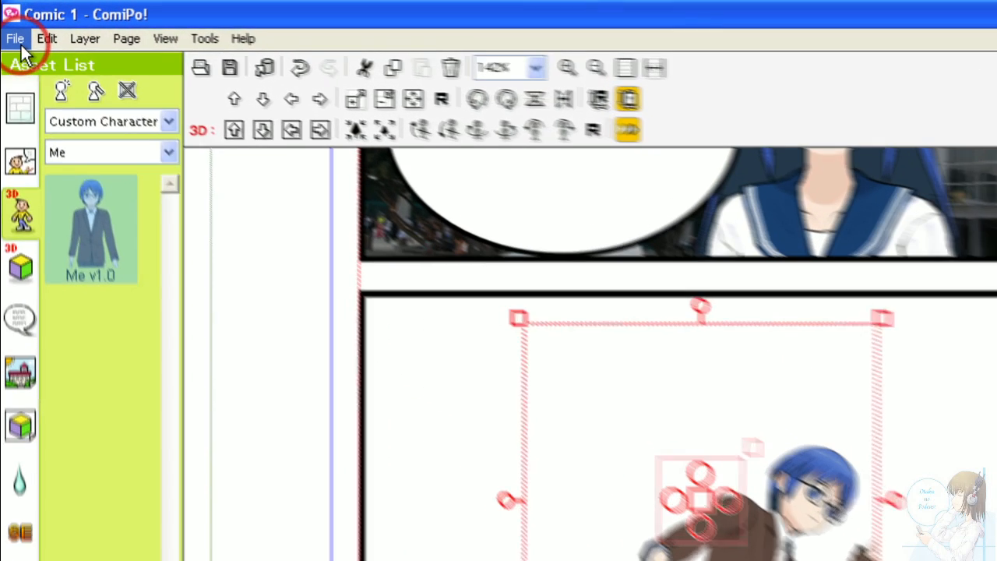
# Export the current page within the blue line area as a color PNG at edit screen size, with base file name Comic
pyautogui.click(7, 17)
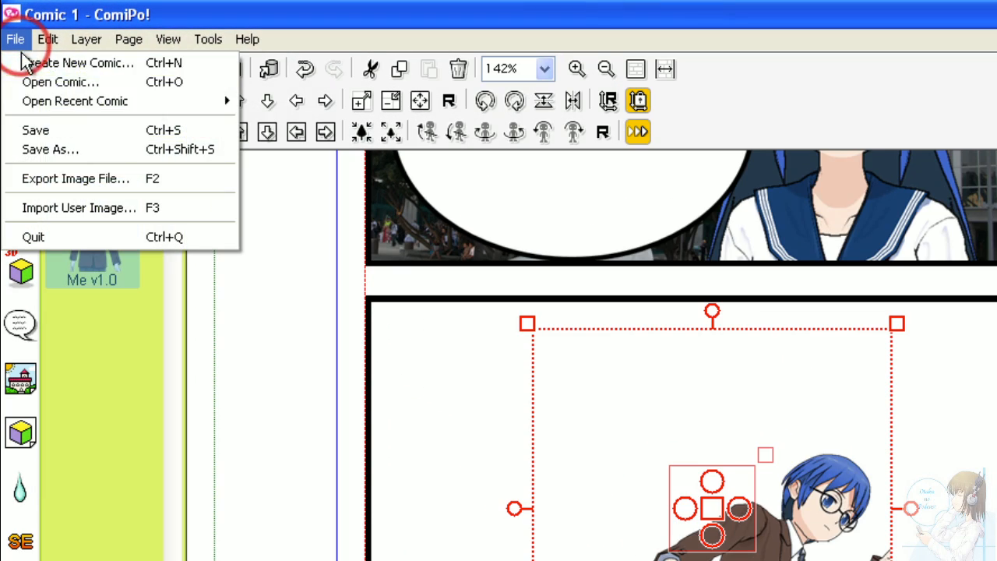
pyautogui.click(137, 187)
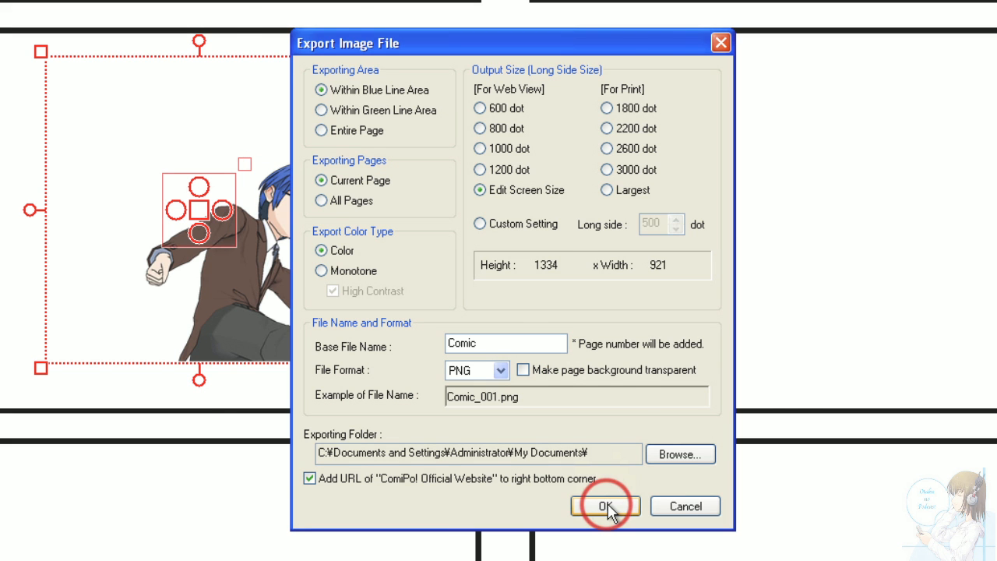
pyautogui.click(606, 507)
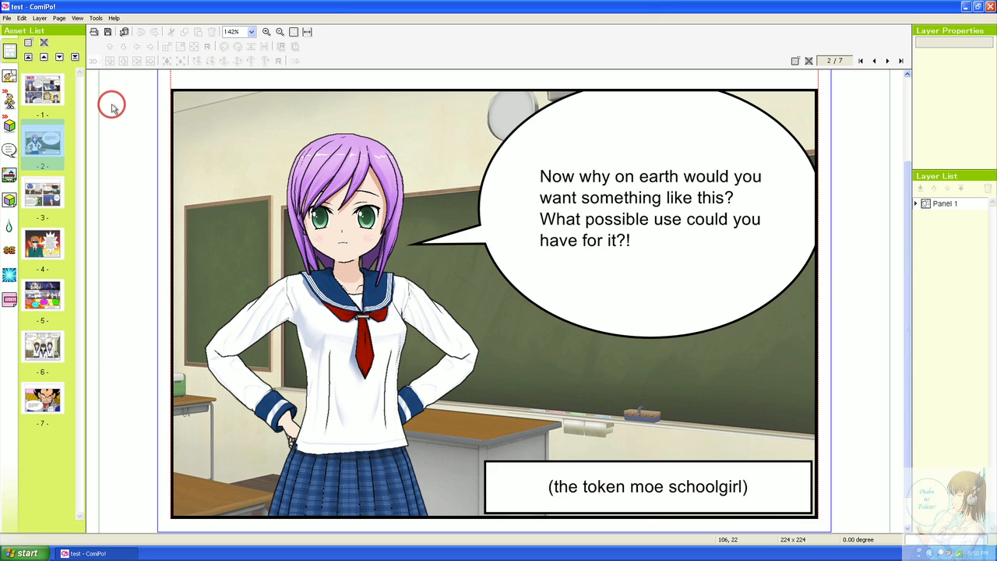
# Page through the test comic from page 2 to page 6 to review its panels
pyautogui.press('pagedown')
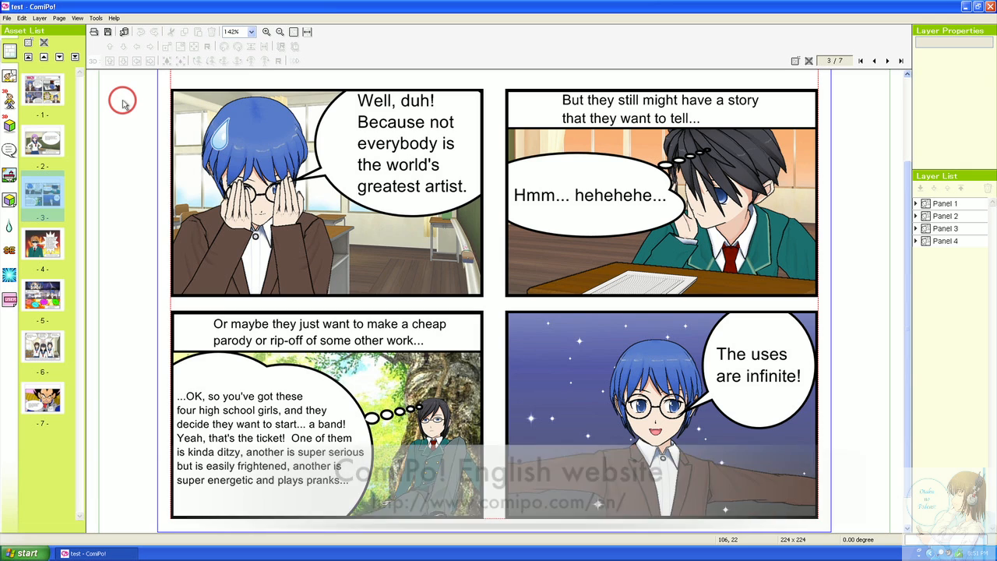
pyautogui.press('pagedown')
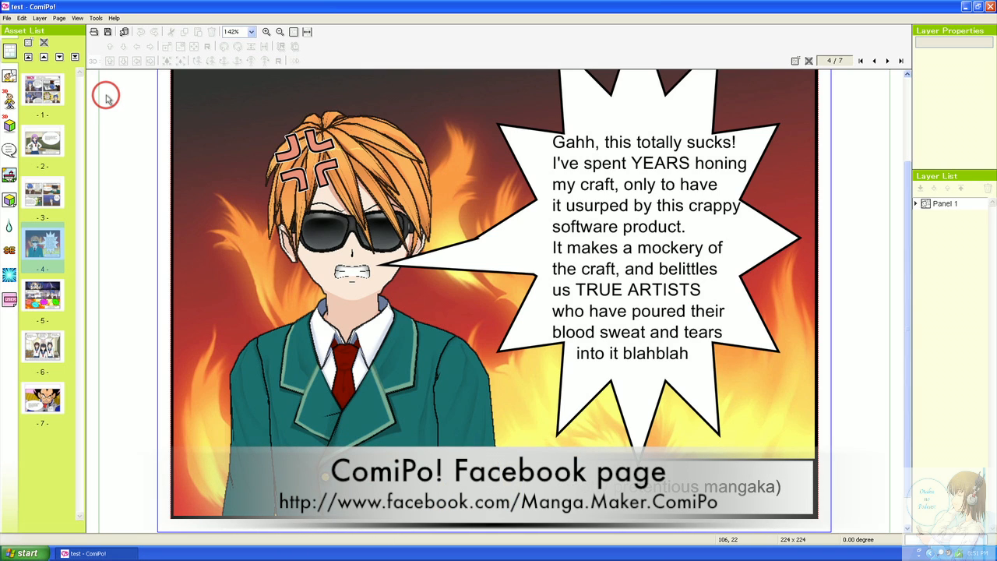
pyautogui.scroll(-1, 107, 97)
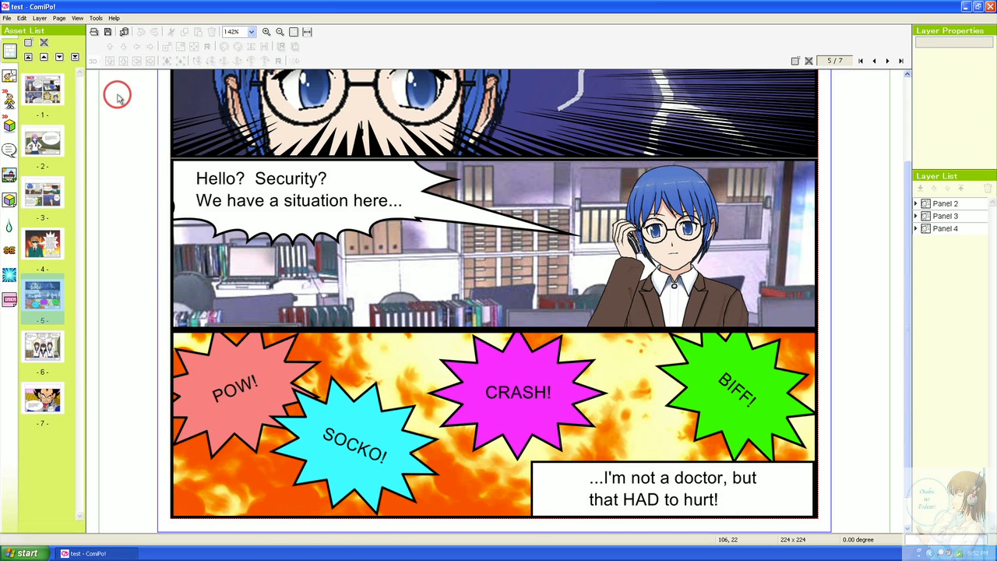
pyautogui.scroll(-1, 123, 100)
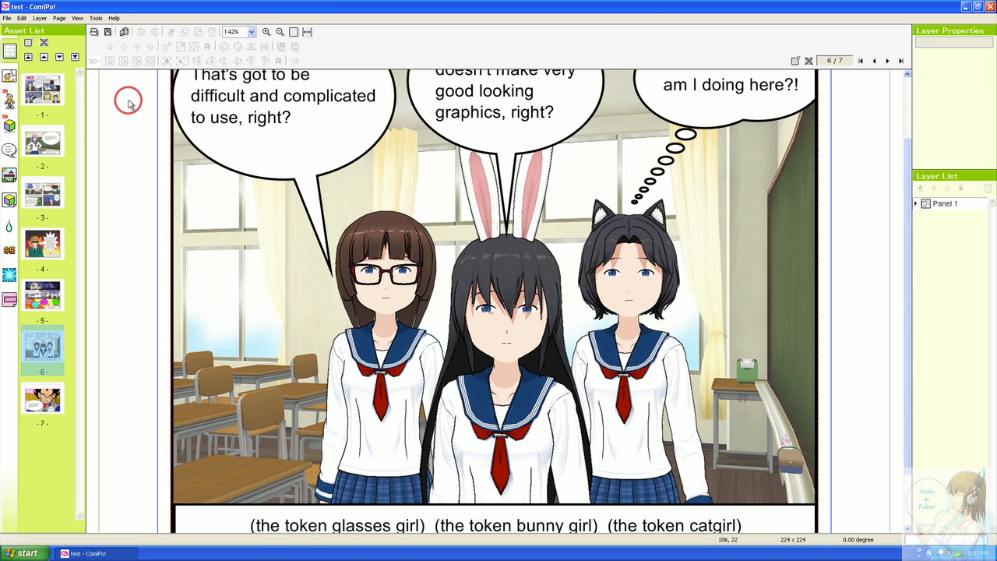